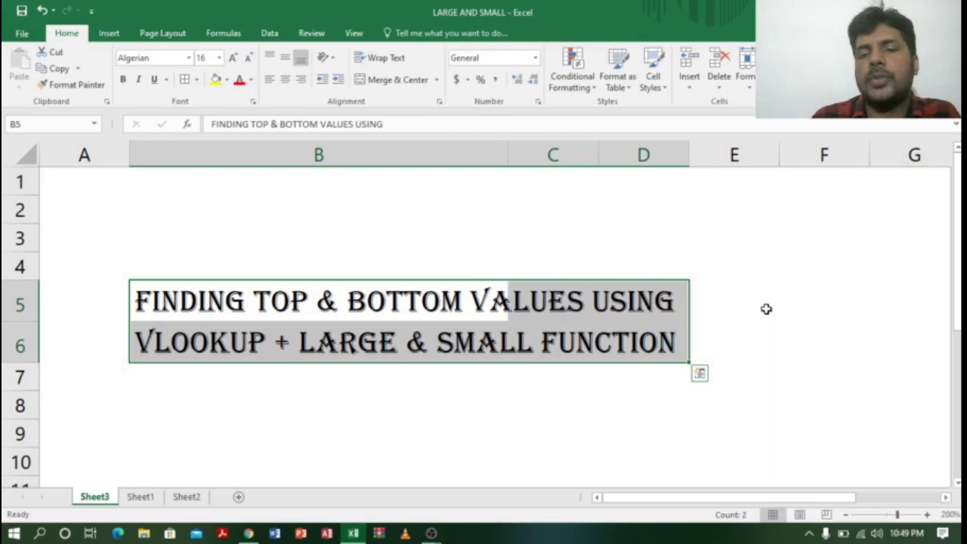
- Open Sheet1, which holds the student marks table
{"action": "left_click", "coordinate": [767, 309]}
{"action": "left_click", "coordinate": [252, 535]}
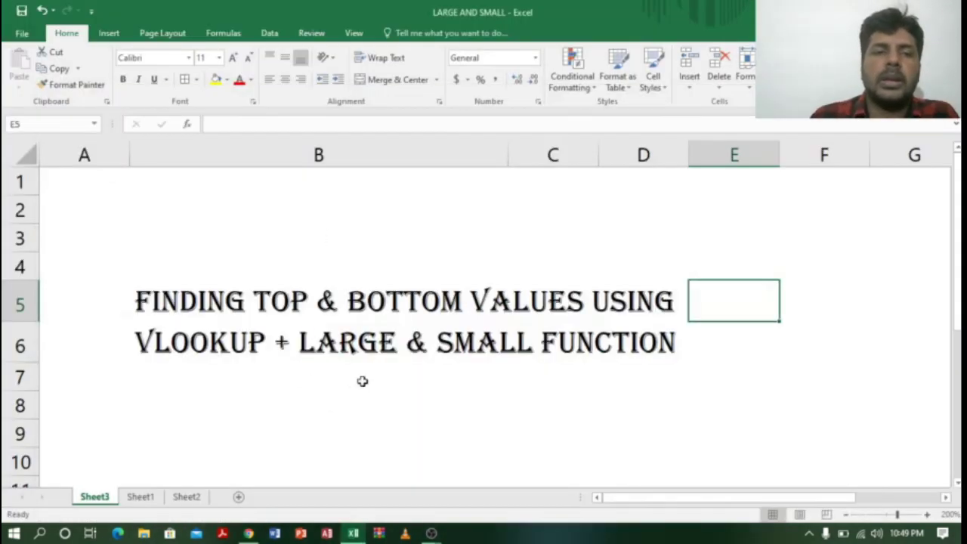
{"action": "left_click", "coordinate": [366, 363]}
{"action": "left_click", "coordinate": [140, 497]}
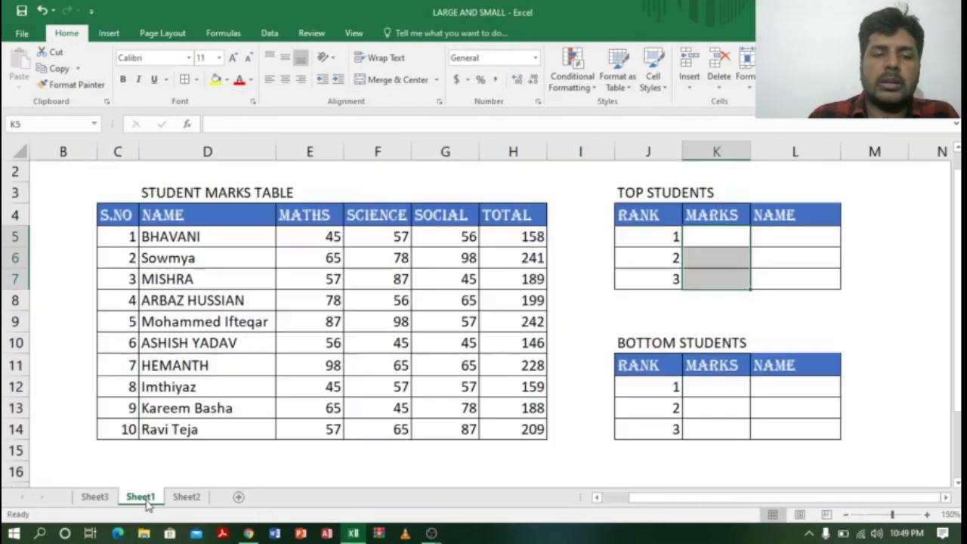
- Examine the student marks table's serial number, name, subject and total columns
{"action": "left_click", "coordinate": [441, 295]}
{"action": "left_click", "coordinate": [165, 198]}
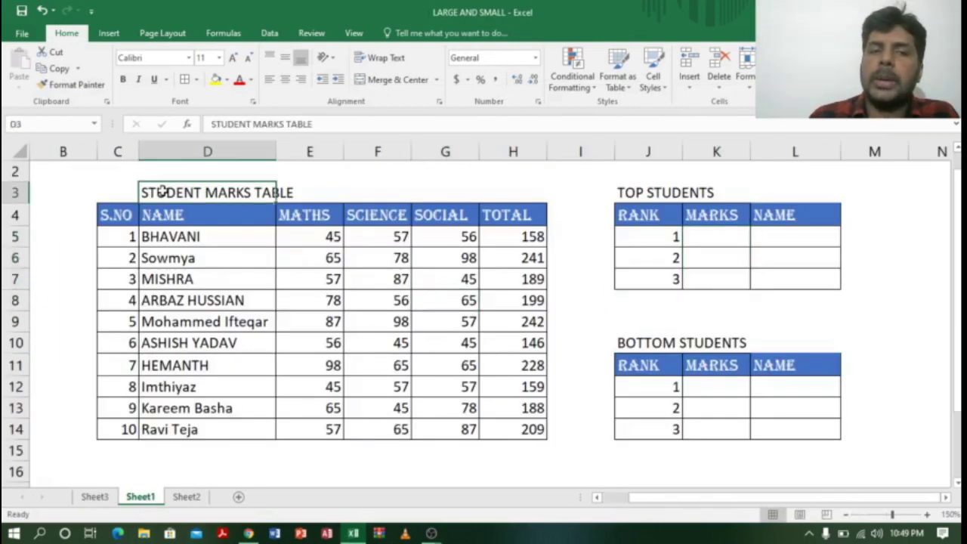
{"action": "left_click", "coordinate": [191, 277]}
{"action": "left_click", "coordinate": [119, 149]}
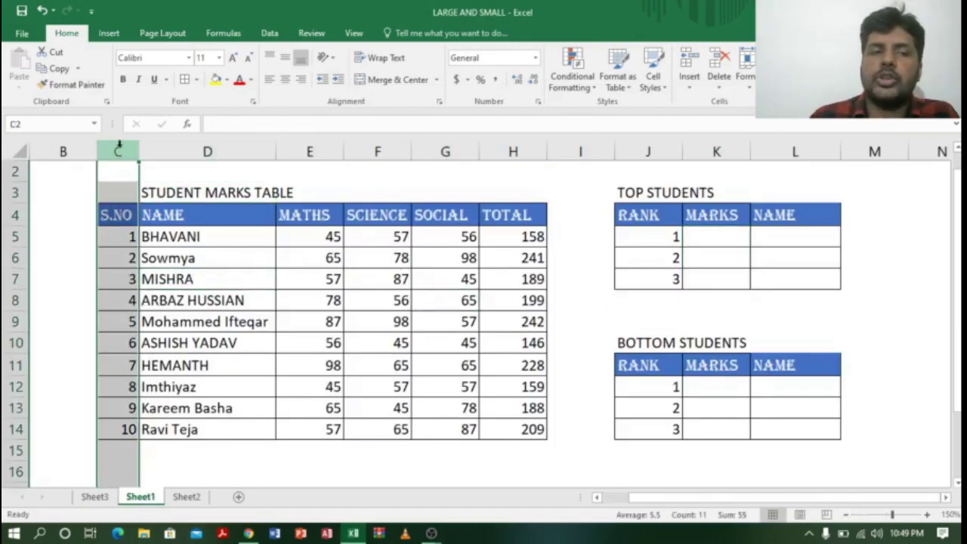
{"action": "left_click", "coordinate": [205, 148]}
{"action": "left_click", "coordinate": [320, 149]}
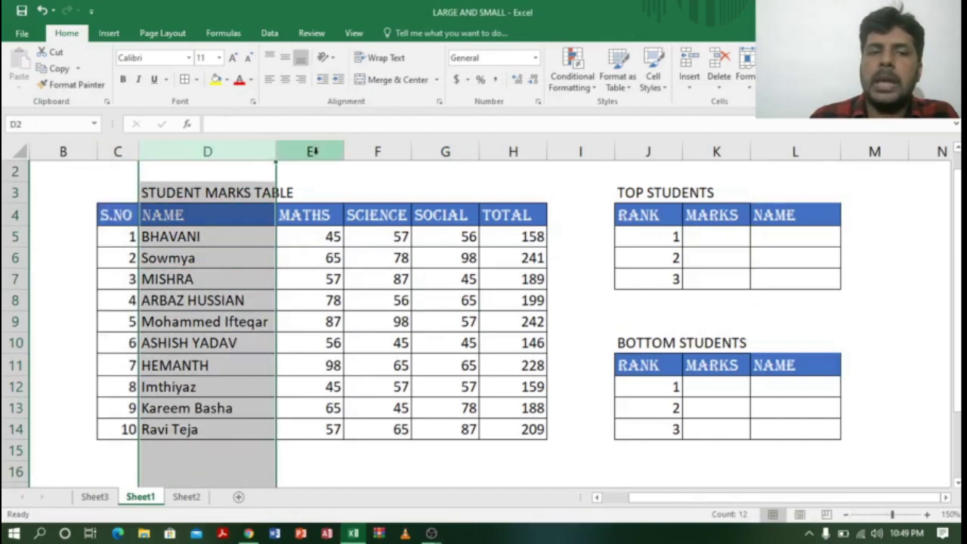
{"action": "left_click", "coordinate": [382, 148]}
{"action": "left_click", "coordinate": [445, 149]}
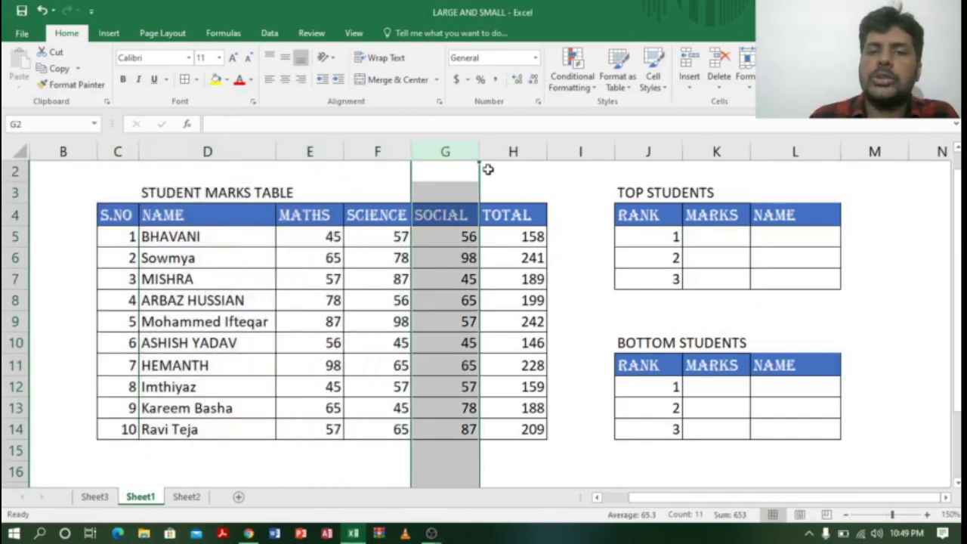
{"action": "left_click", "coordinate": [529, 151]}
{"action": "left_click", "coordinate": [623, 321]}
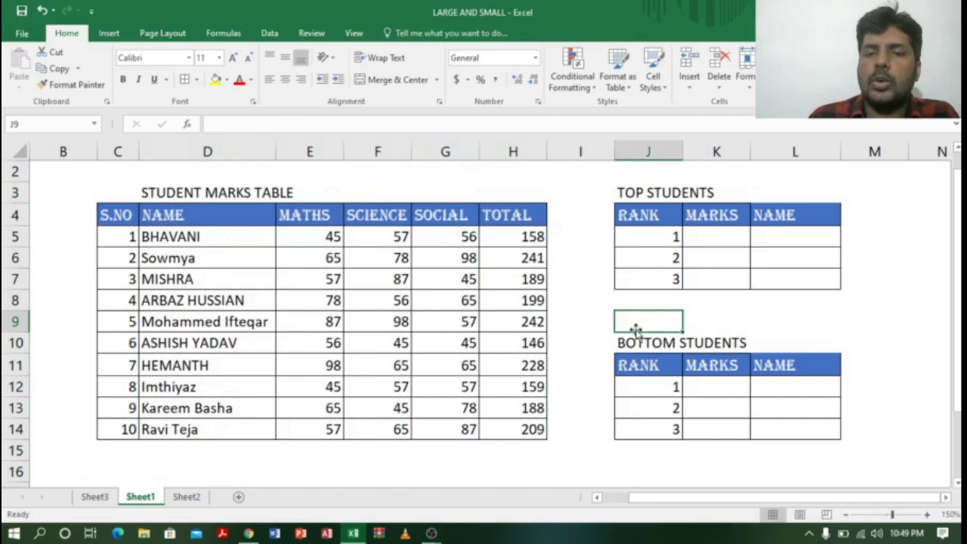
- In K5, enter the rank 1 marks formula =LARGE(H5:H14,1) for the top students table
{"action": "left_click", "coordinate": [723, 236]}
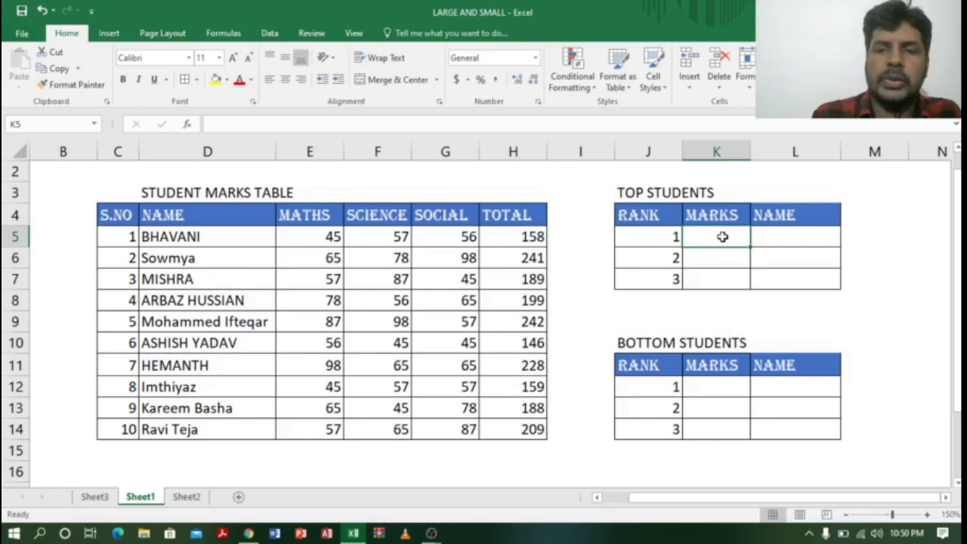
{"action": "type", "text": "=large"}
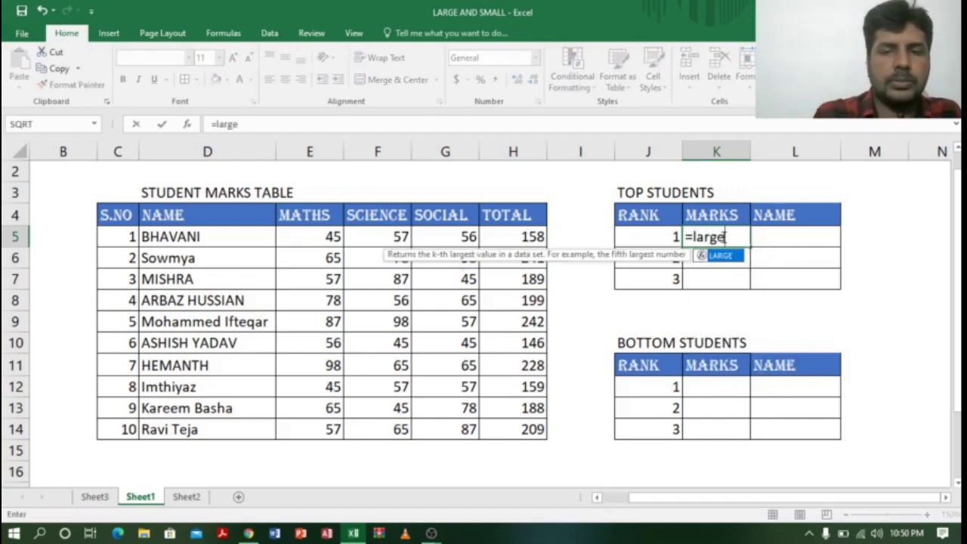
{"action": "type", "text": "("}
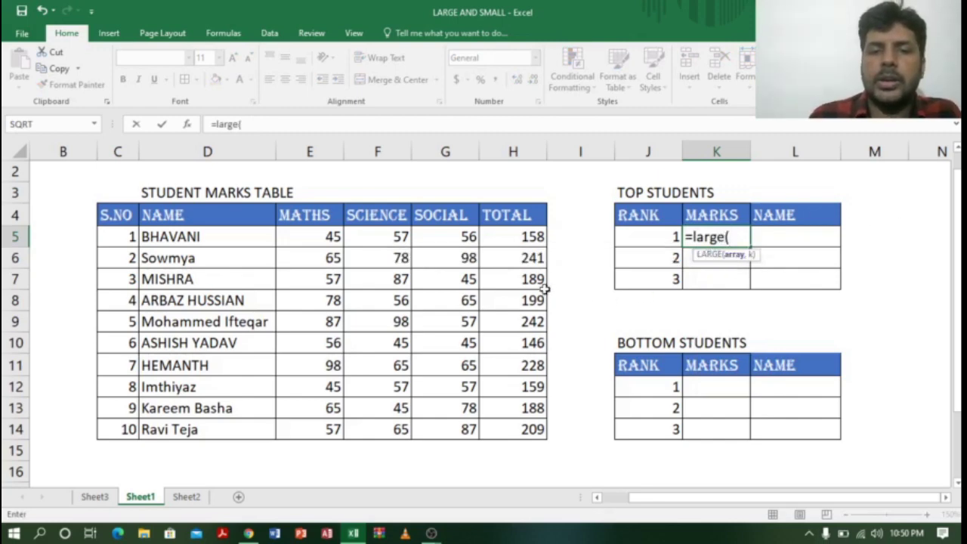
{"action": "left_click_drag", "start_coordinate": [531, 237], "coordinate": [524, 431]}
{"action": "type", "text": ","}
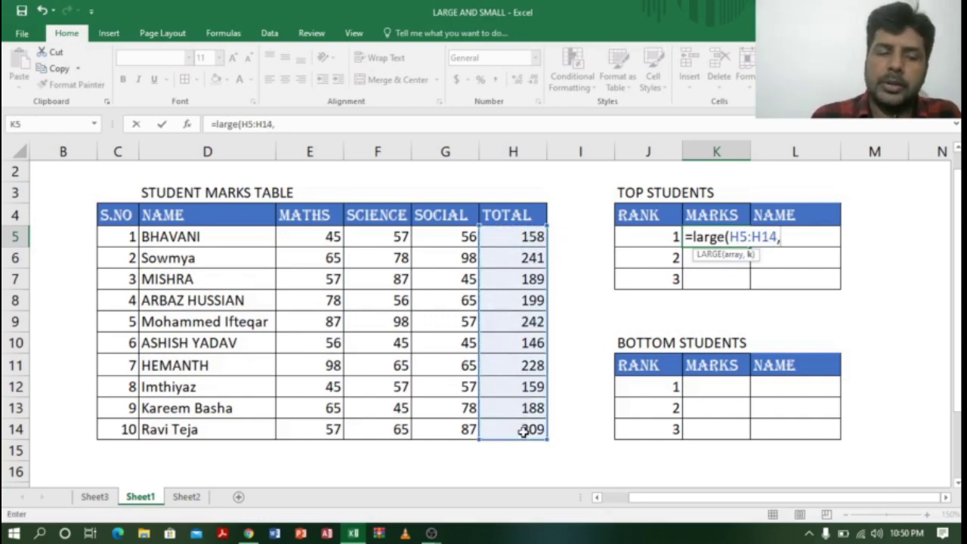
{"action": "type", "text": "1"}
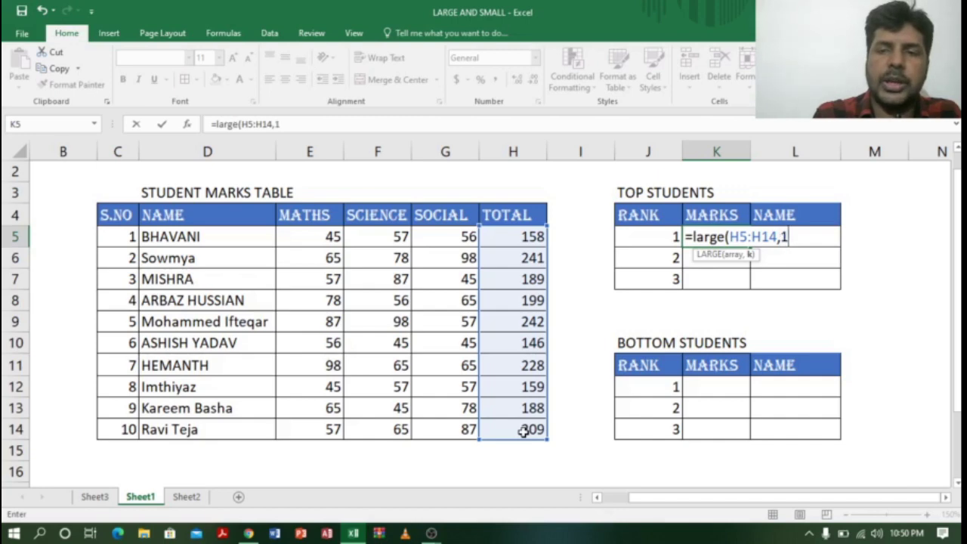
{"action": "type", "text": ")"}
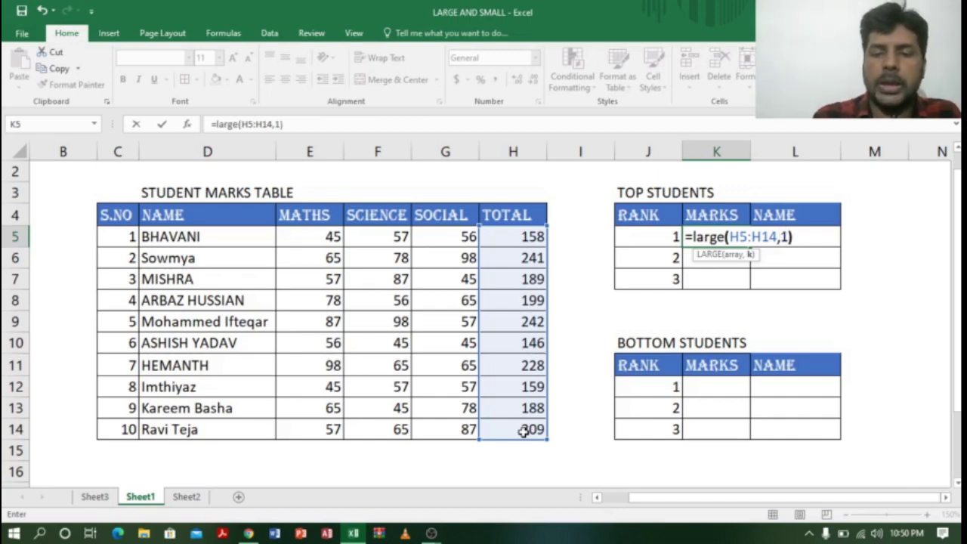
{"action": "key", "text": "Return"}
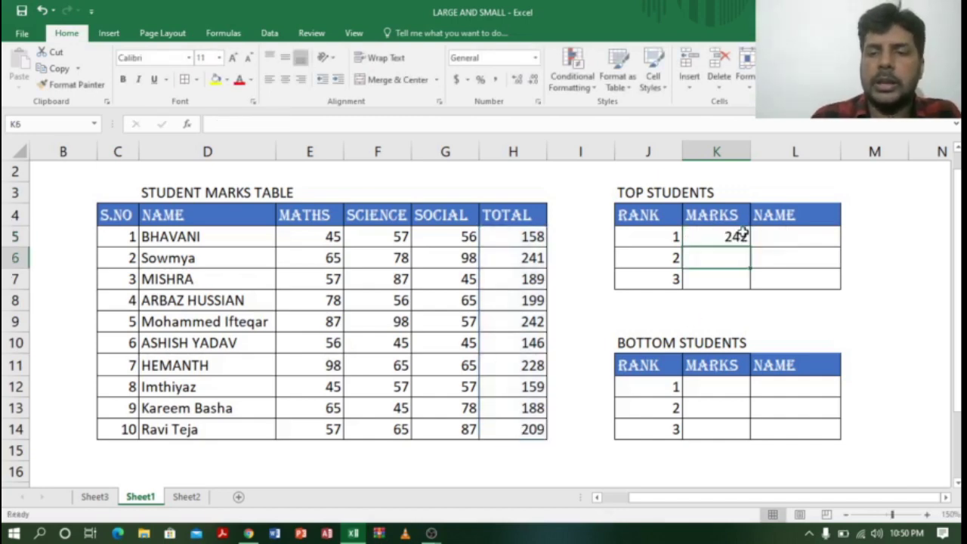
- Check the rank 1 marks against the TOTAL column and fill the K5 formula down to K7
{"action": "left_click", "coordinate": [740, 236]}
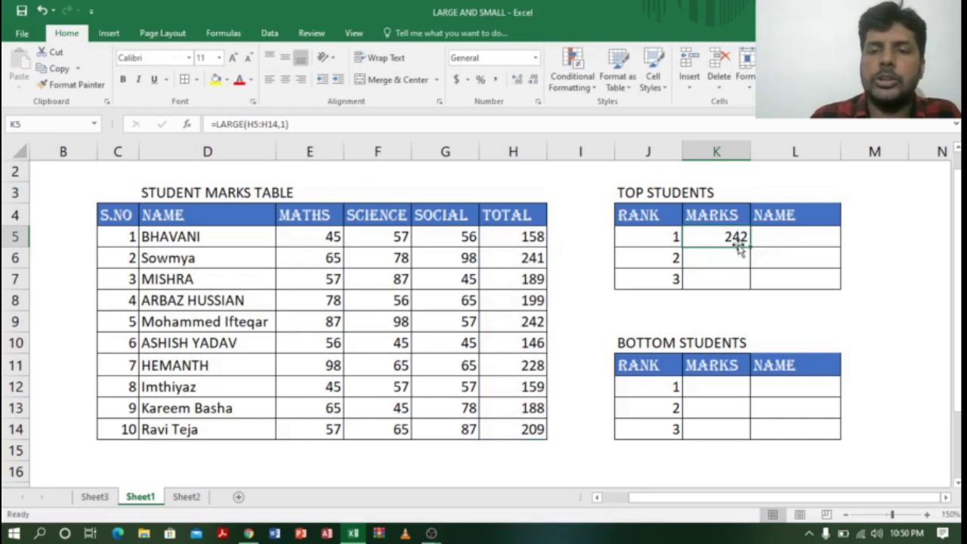
{"action": "left_click_drag", "start_coordinate": [535, 236], "coordinate": [541, 427]}
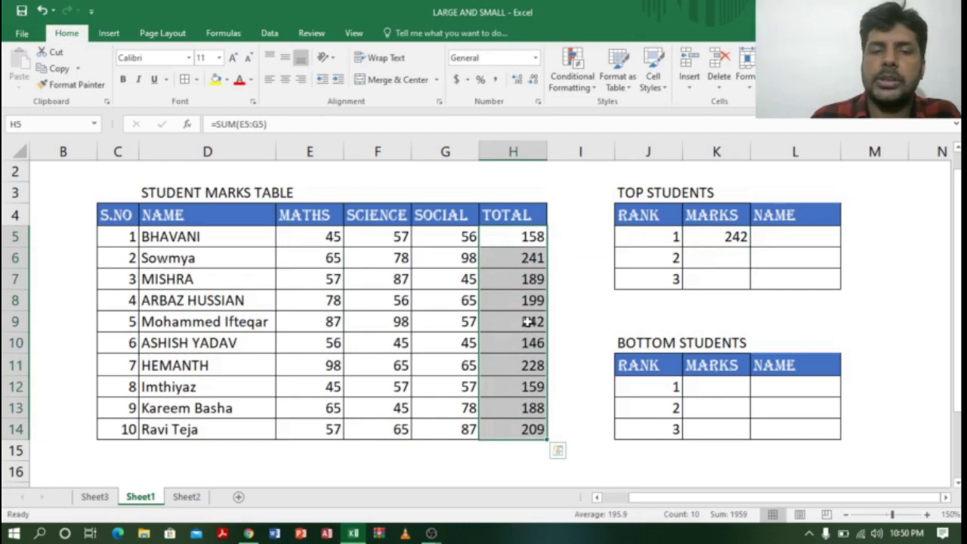
{"action": "left_click", "coordinate": [736, 236]}
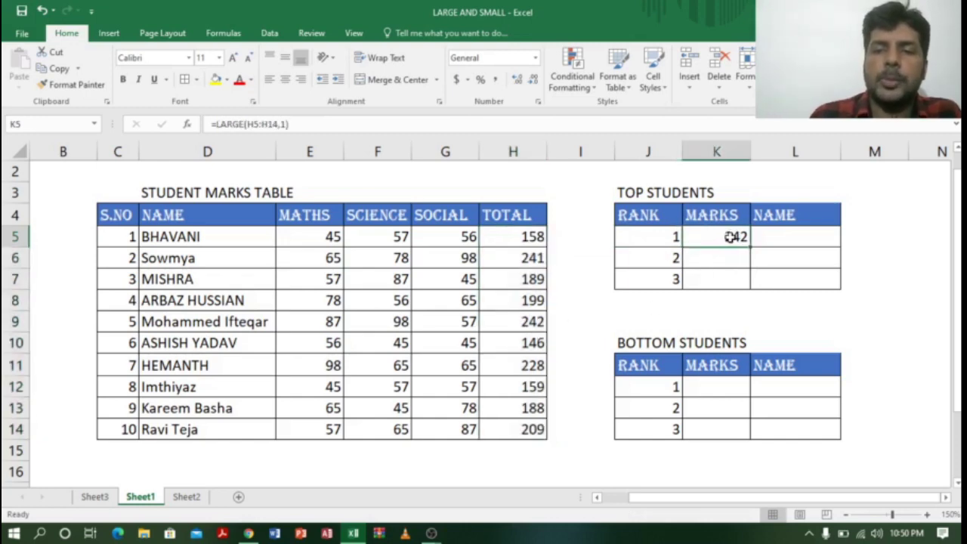
{"action": "left_click_drag", "start_coordinate": [751, 246], "coordinate": [749, 295]}
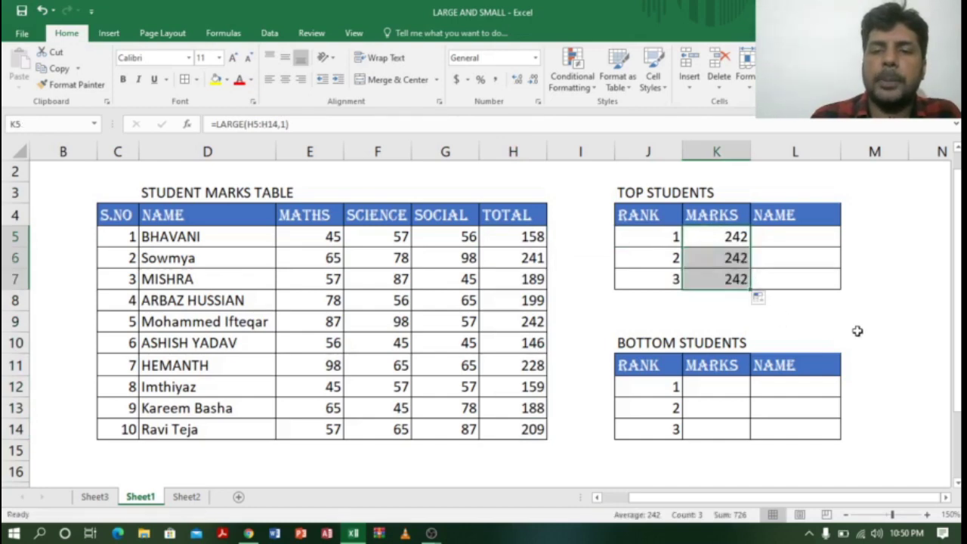
- Examine the array range and rank argument of the copied LARGE formulas in K6 and K7
{"action": "left_click", "coordinate": [730, 259]}
{"action": "left_click", "coordinate": [737, 280]}
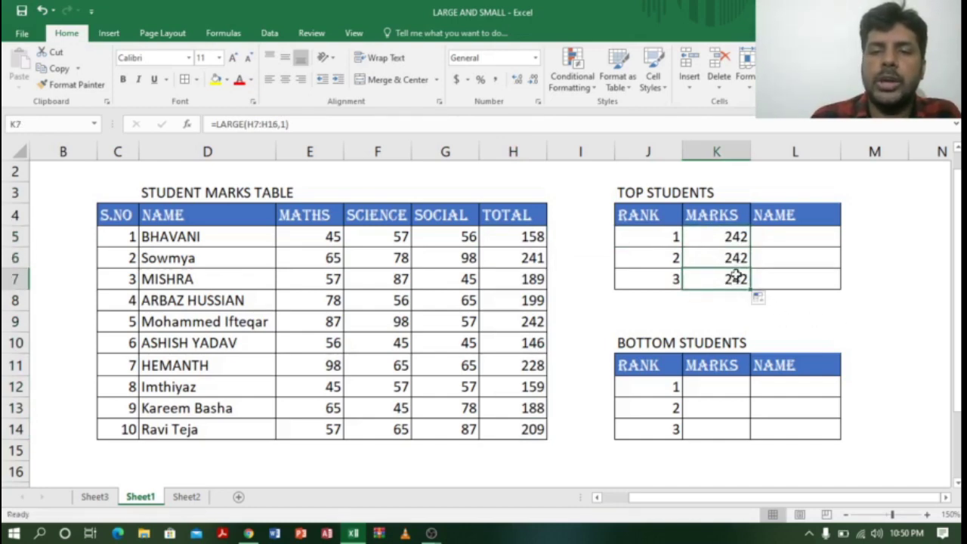
{"action": "double_click", "coordinate": [733, 258]}
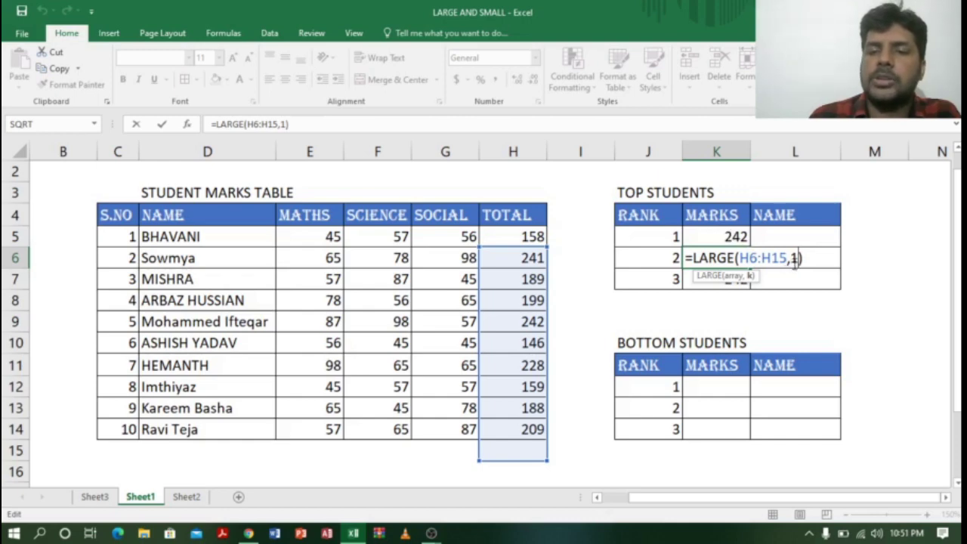
{"action": "key", "text": "Return"}
{"action": "key", "text": "Down"}
{"action": "key", "text": "Down"}
{"action": "key", "text": "Down"}
{"action": "double_click", "coordinate": [714, 280]}
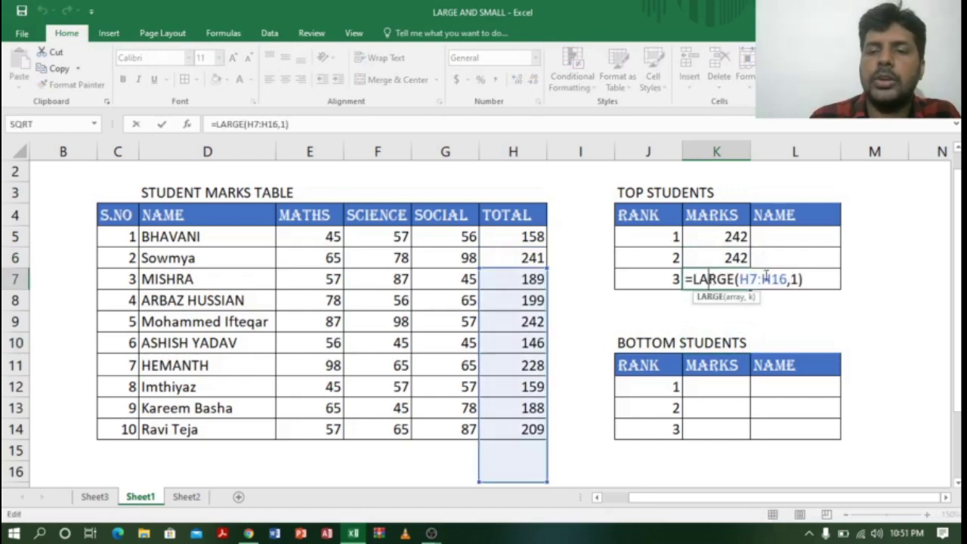
{"action": "key", "text": "Left"}
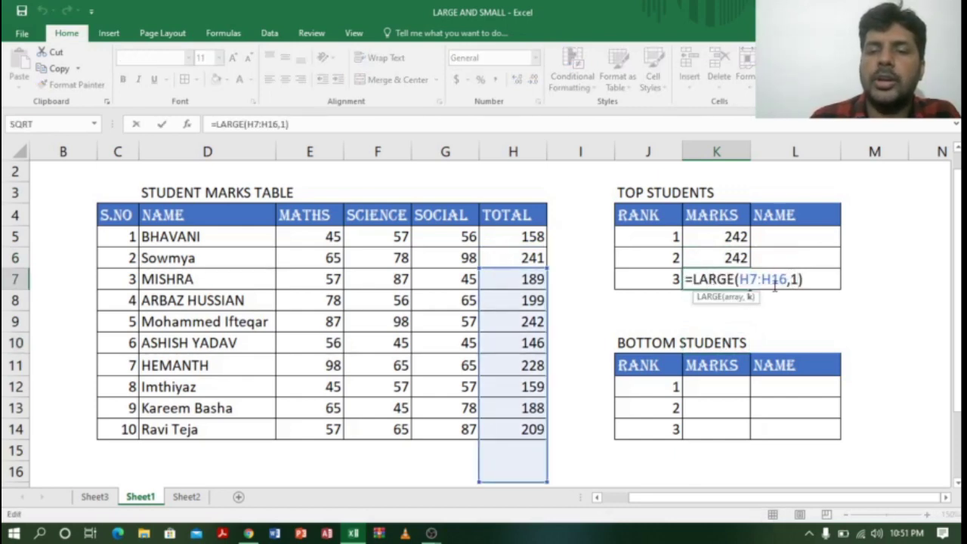
{"action": "key", "text": "Return"}
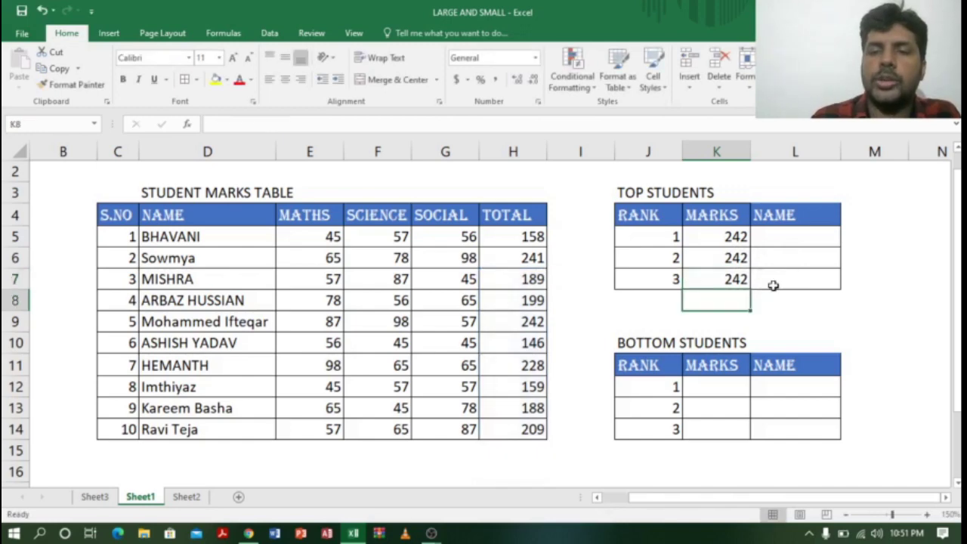
- Change the K5 formula to =LARGE($H$5:$H$14,J5), taking the rank from J5 and locking the totals range
{"action": "double_click", "coordinate": [737, 236]}
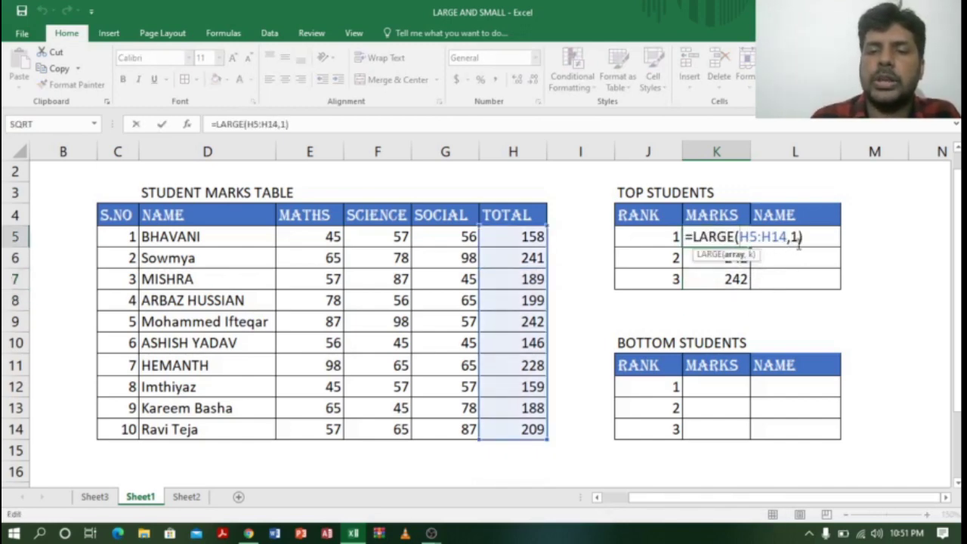
{"action": "key", "text": "BackSpace"}
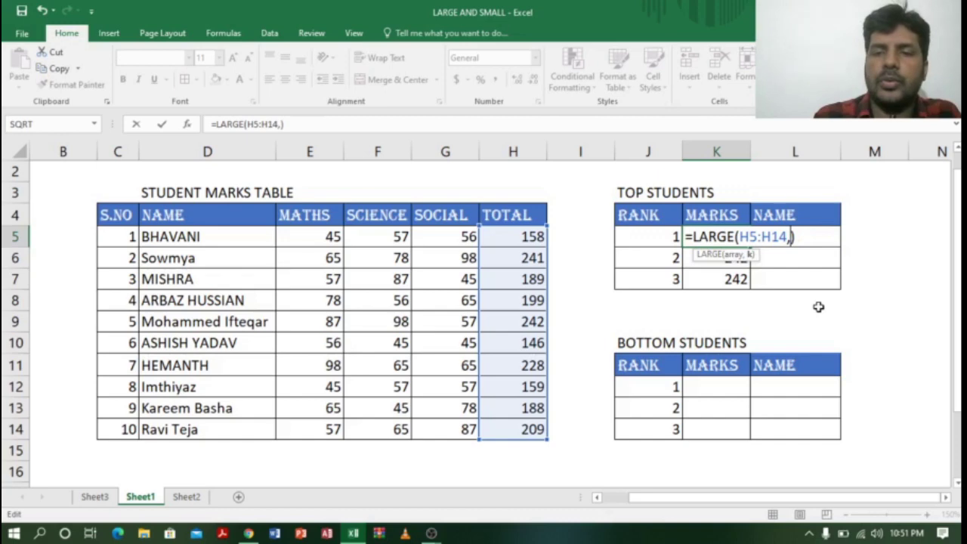
{"action": "left_click", "coordinate": [669, 237]}
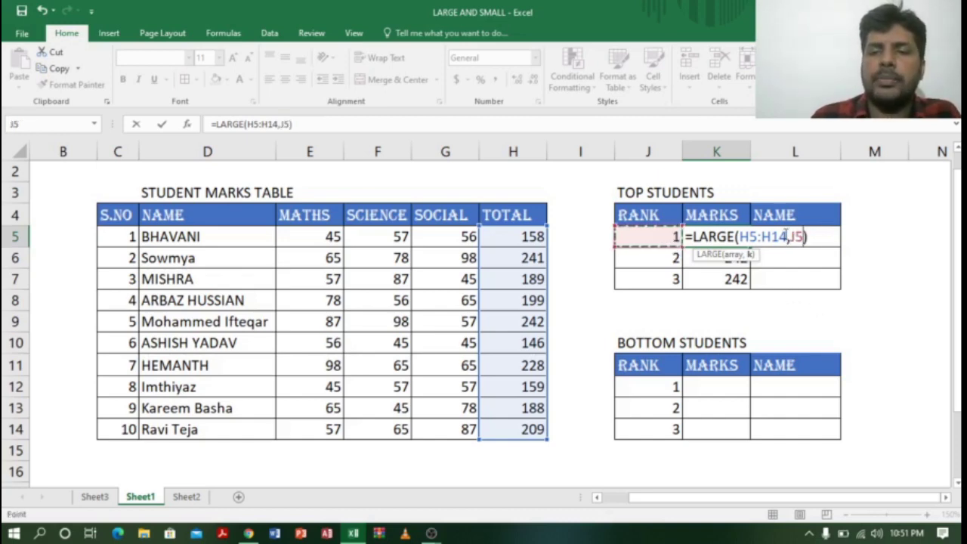
{"action": "left_click_drag", "start_coordinate": [786, 236], "coordinate": [739, 237]}
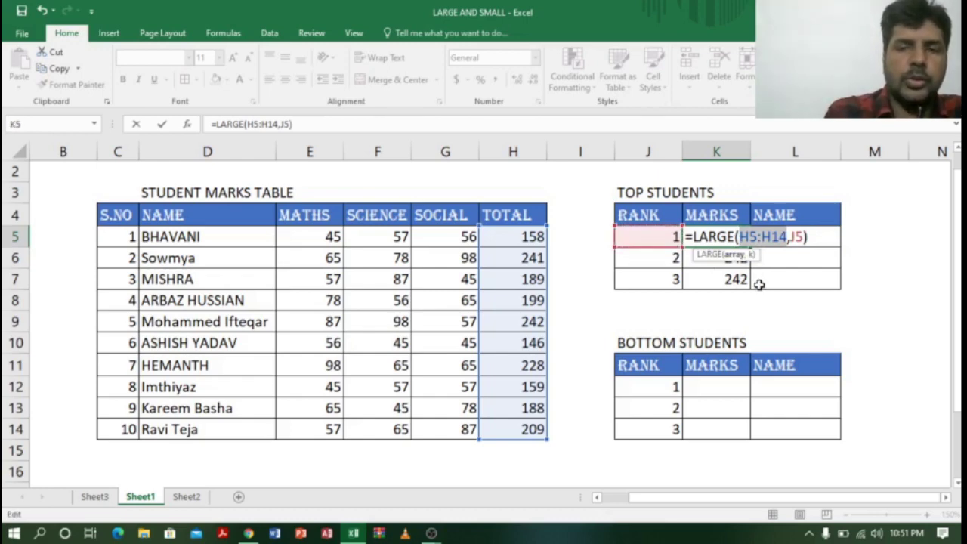
{"action": "key", "text": "F4"}
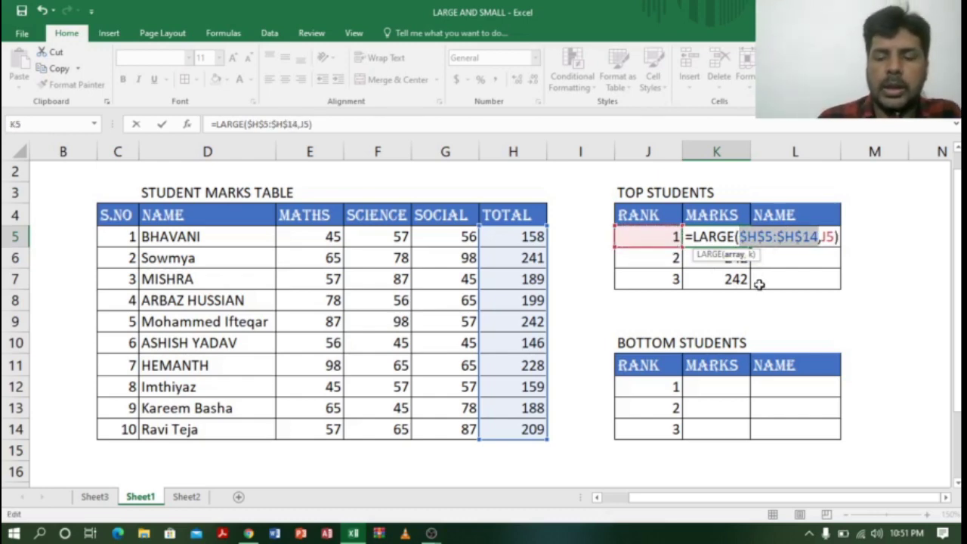
{"action": "key", "text": "Return"}
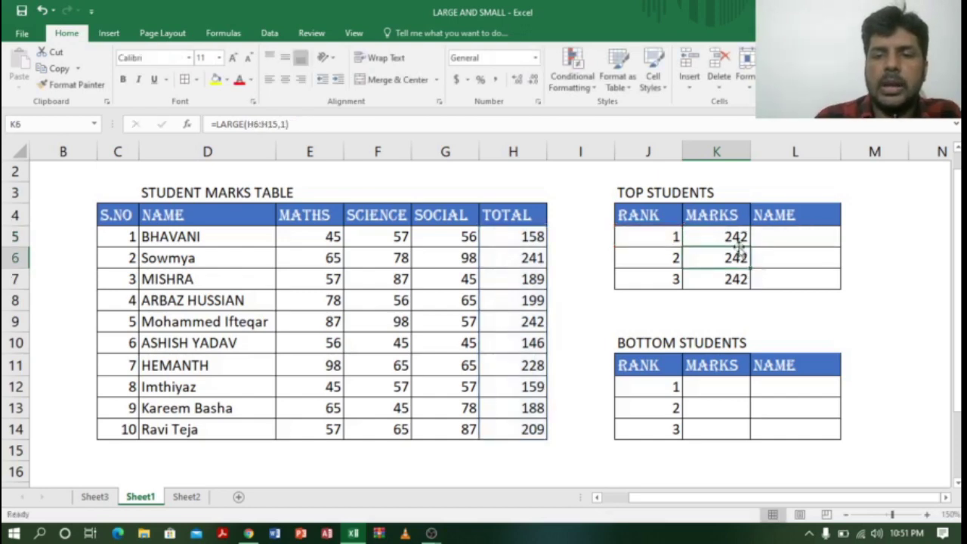
- Fill the K5 LARGE formula down through K7 for ranks 2 and 3
{"action": "left_click", "coordinate": [736, 238]}
{"action": "left_click_drag", "start_coordinate": [750, 247], "coordinate": [753, 290]}
{"action": "left_click", "coordinate": [870, 313]}
- Check the rank 2 and 3 formulas and compare the three top marks with the TOTAL column
{"action": "left_click", "coordinate": [718, 263]}
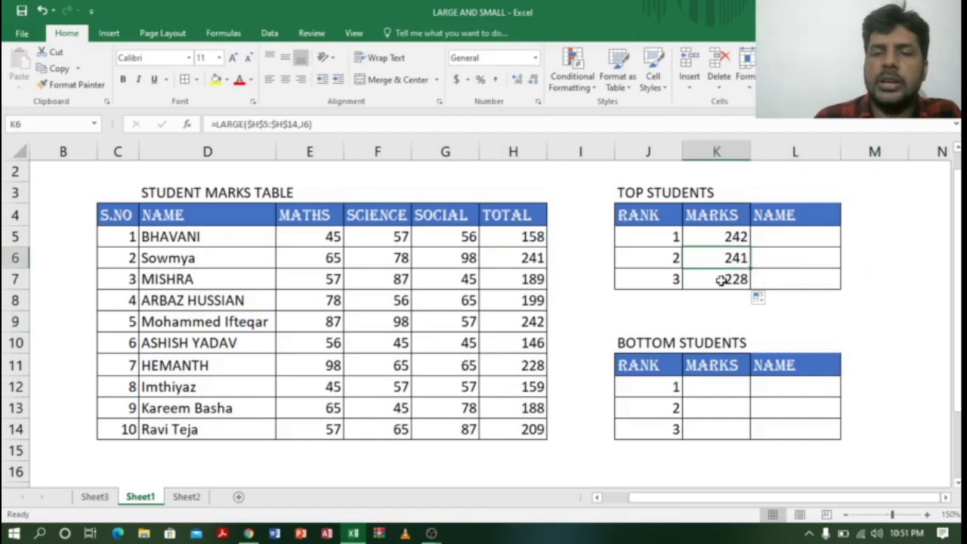
{"action": "left_click", "coordinate": [722, 280]}
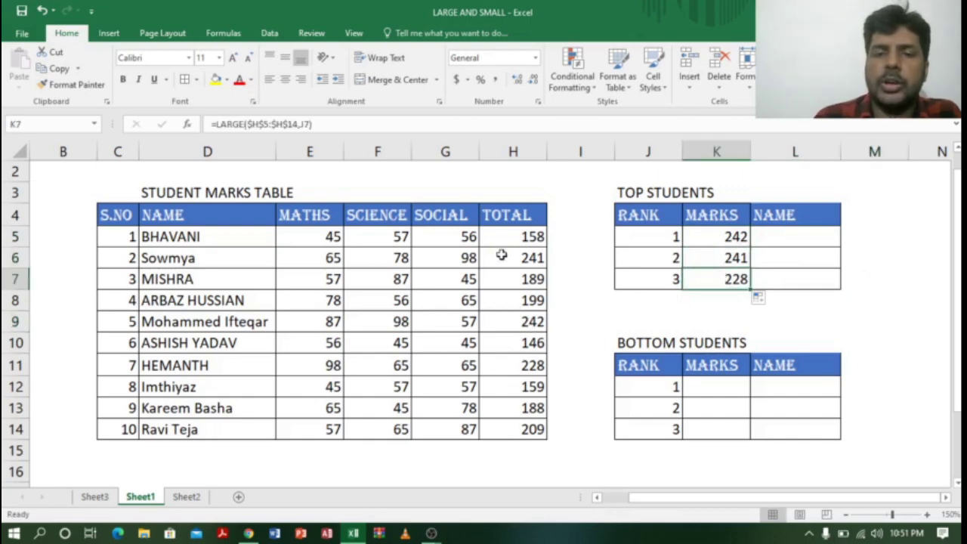
{"action": "left_click", "coordinate": [520, 236]}
{"action": "left_click_drag", "start_coordinate": [533, 259], "coordinate": [535, 430]}
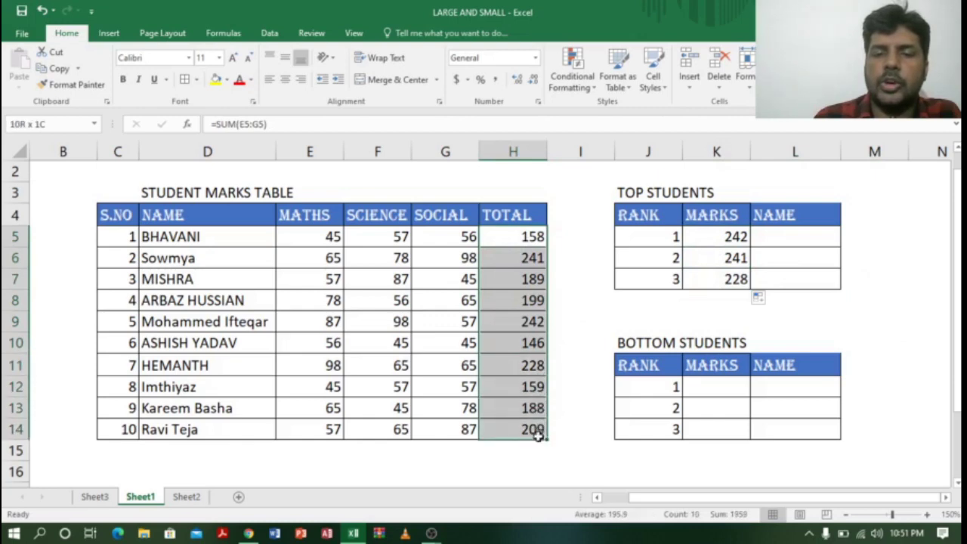
{"action": "left_click", "coordinate": [534, 322]}
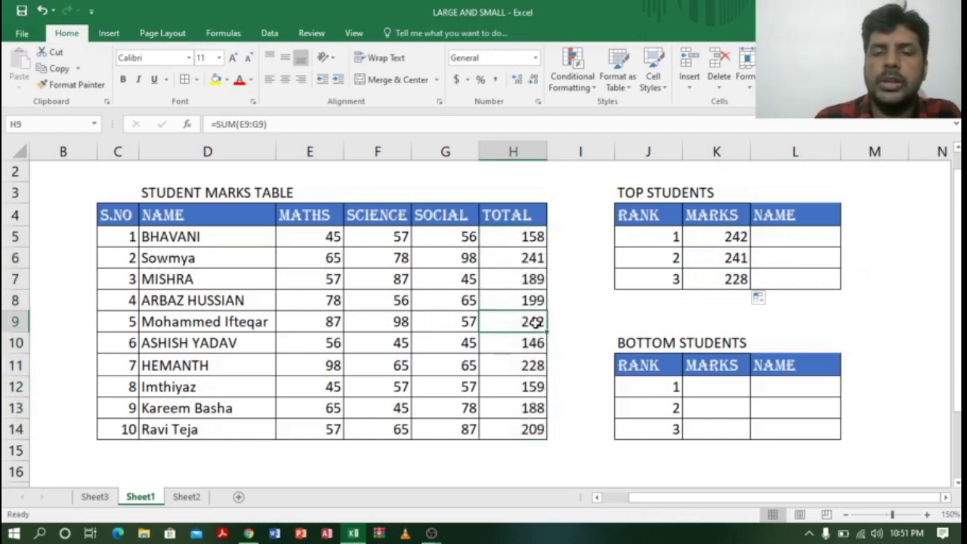
{"action": "left_click", "coordinate": [526, 259]}
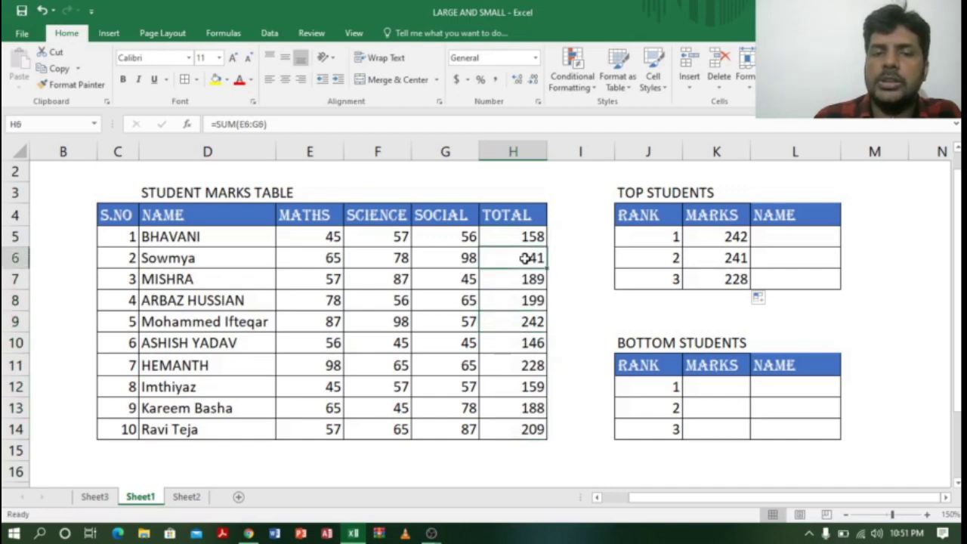
{"action": "left_click", "coordinate": [533, 366]}
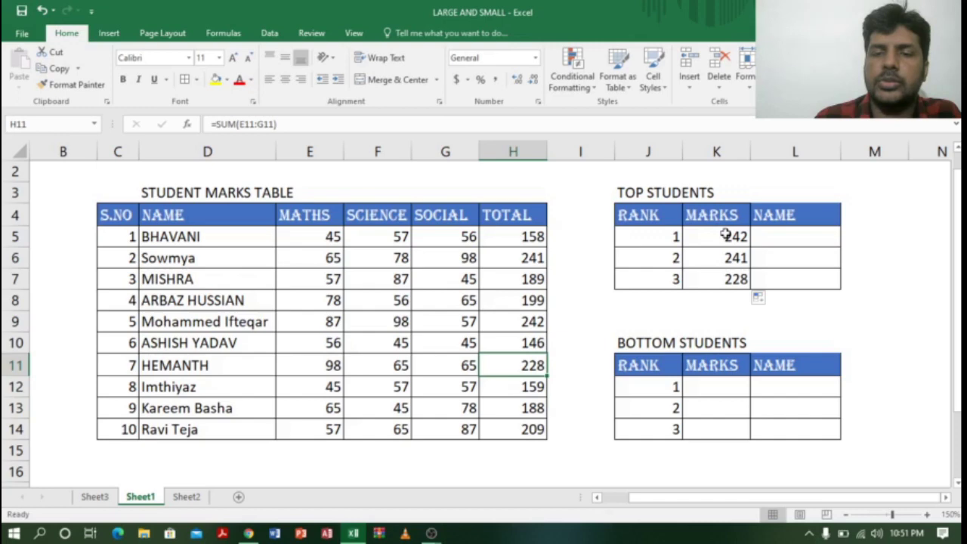
- Start a SMALL formula in K12 using the totals in H5:H14 as the array and J12 as the rank
{"action": "left_click_drag", "start_coordinate": [726, 235], "coordinate": [737, 279]}
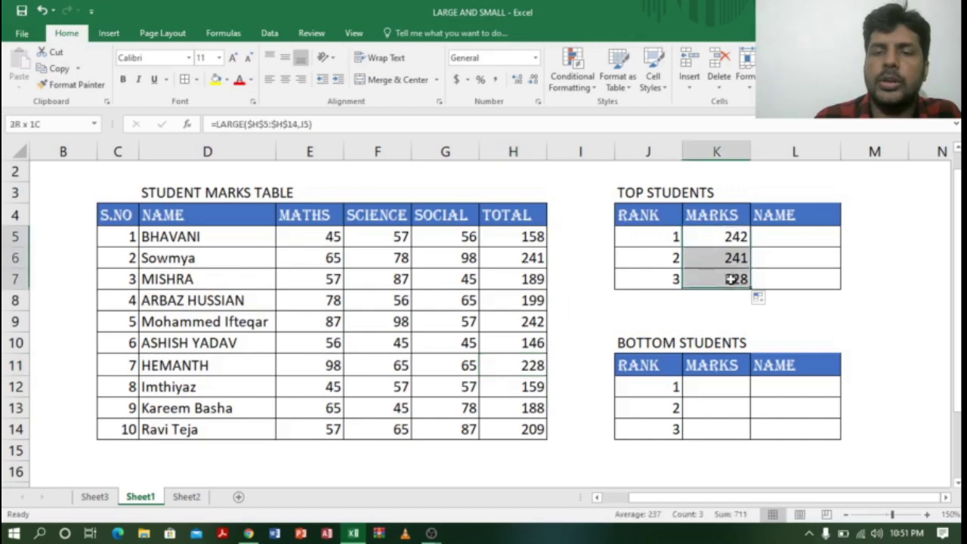
{"action": "left_click", "coordinate": [720, 386]}
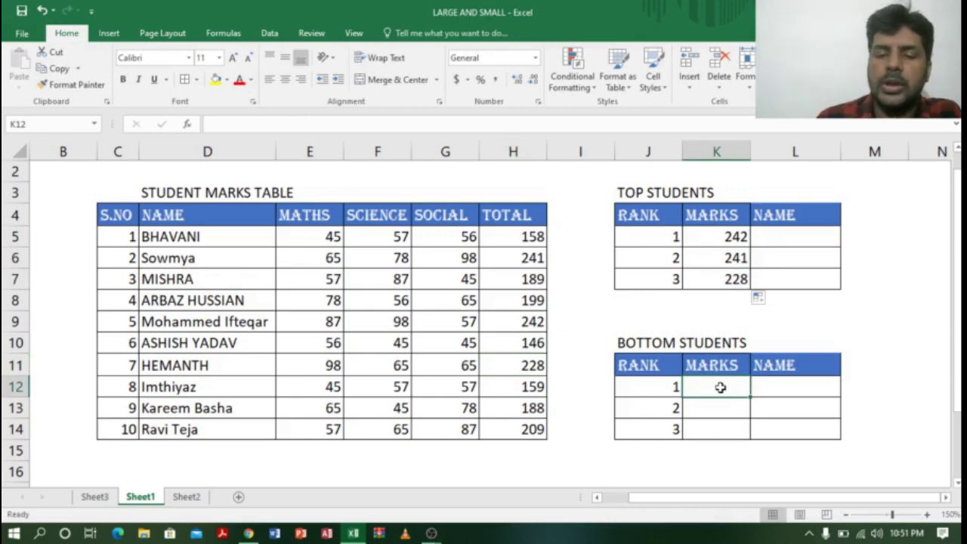
{"action": "type", "text": "=s"}
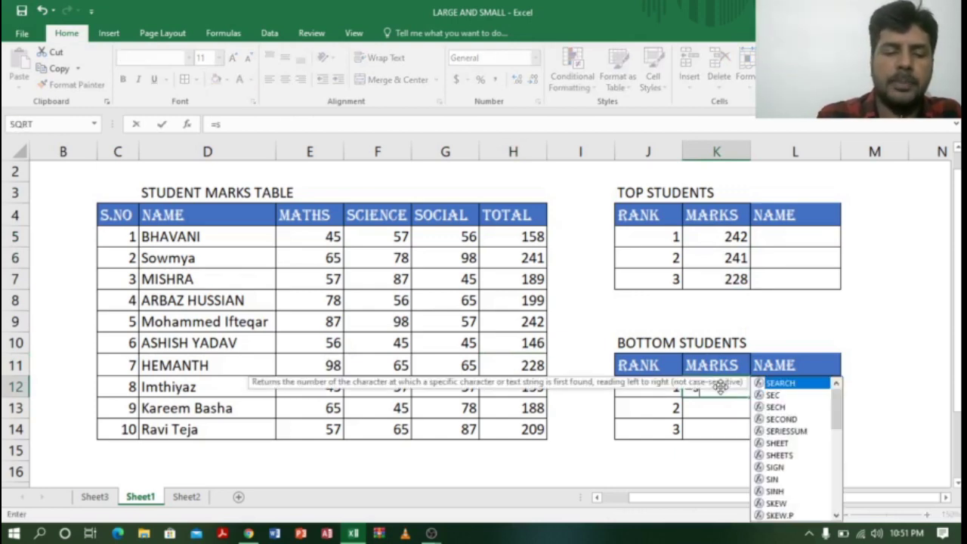
{"action": "type", "text": "mall("}
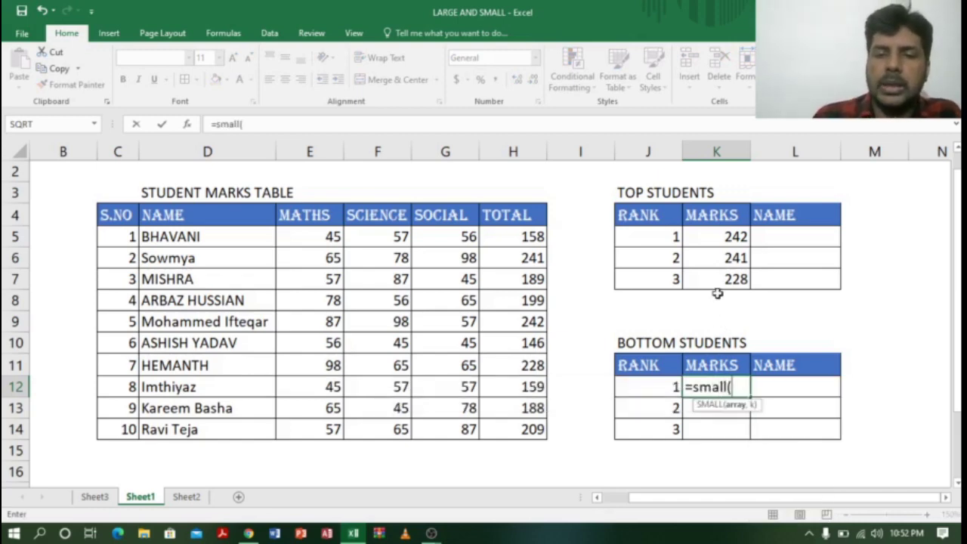
{"action": "left_click_drag", "start_coordinate": [537, 237], "coordinate": [535, 427]}
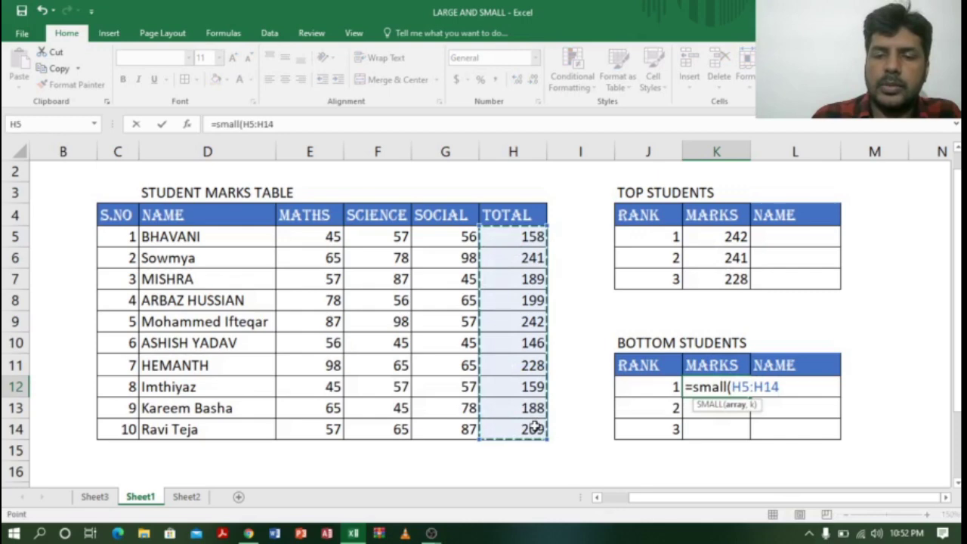
{"action": "type", "text": ","}
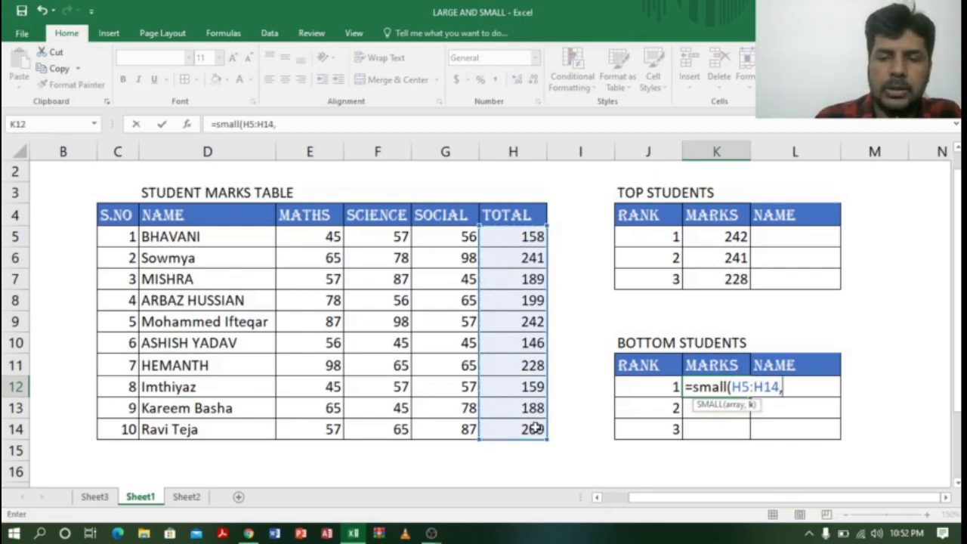
{"action": "left_click", "coordinate": [660, 386]}
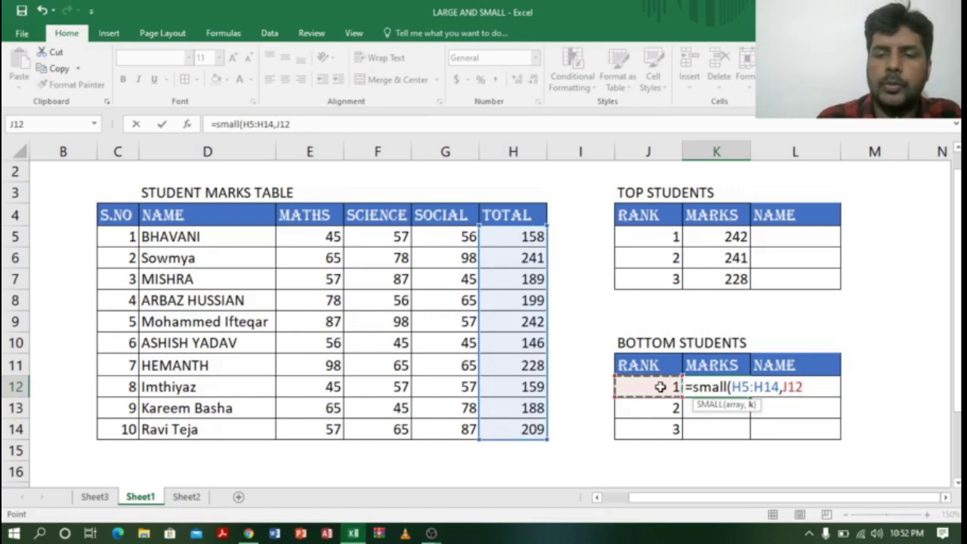
- Make the totals range absolute as $H$5:$H$14 in the K12 SMALL formula and commit it
{"action": "left_click_drag", "start_coordinate": [731, 387], "coordinate": [779, 387]}
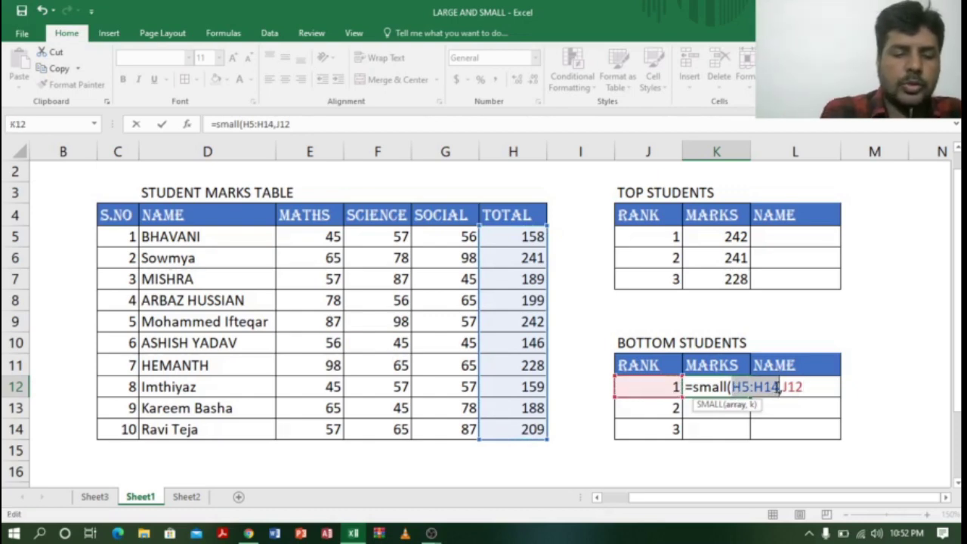
{"action": "key", "text": "F4"}
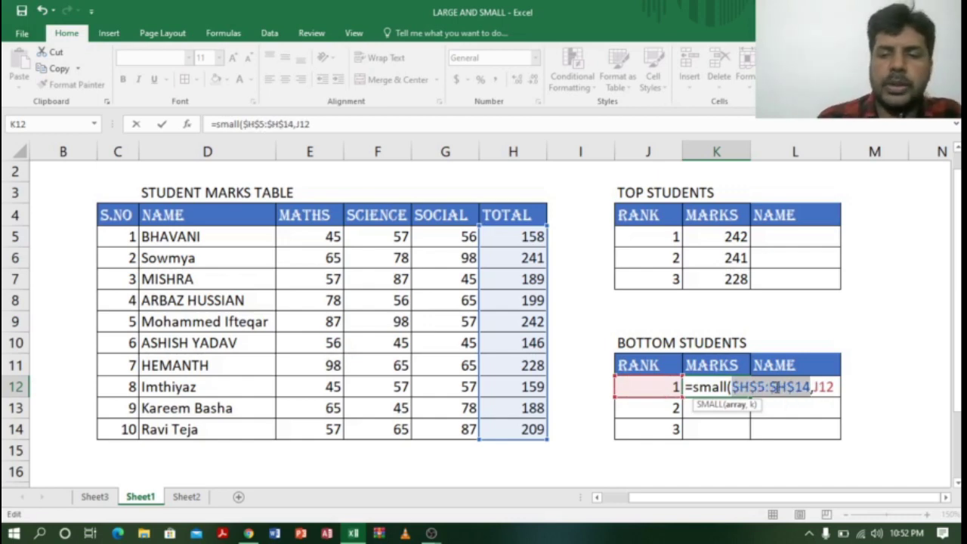
{"action": "left_click", "coordinate": [834, 387]}
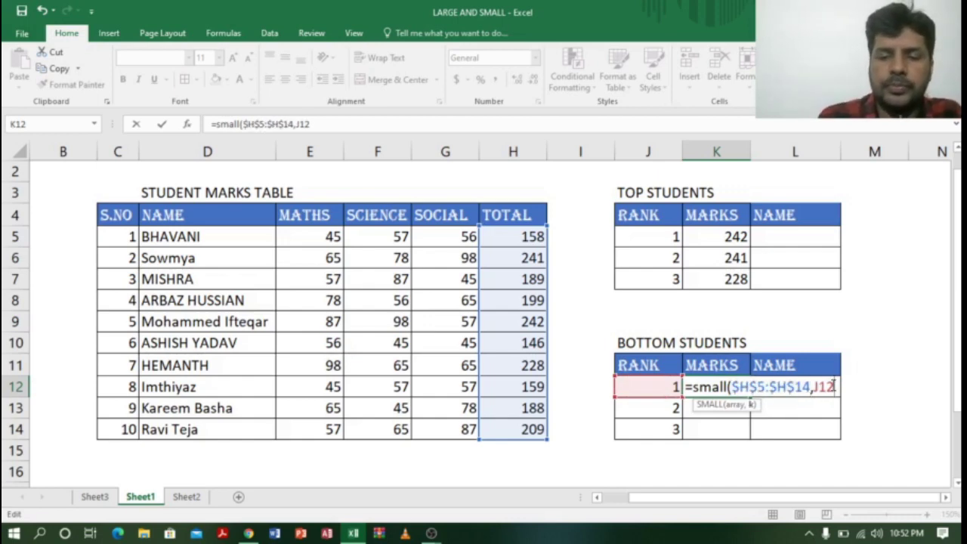
{"action": "key", "text": "Return"}
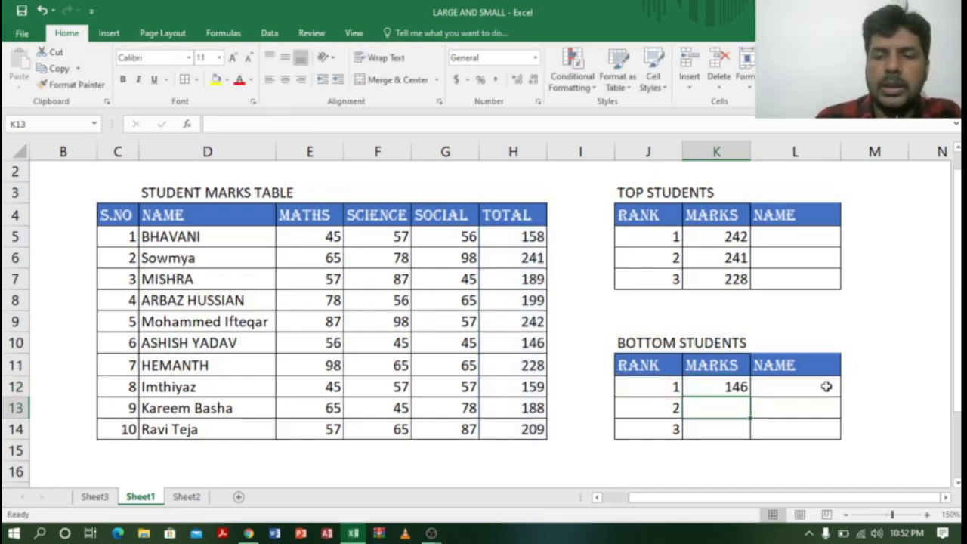
- Fill the K12 SMALL formula down through K14 for ranks 2 and 3
{"action": "left_click", "coordinate": [731, 386]}
{"action": "left_click", "coordinate": [533, 236]}
{"action": "left_click_drag", "start_coordinate": [533, 235], "coordinate": [527, 423]}
{"action": "left_click", "coordinate": [736, 386]}
{"action": "left_click_drag", "start_coordinate": [750, 397], "coordinate": [751, 444]}
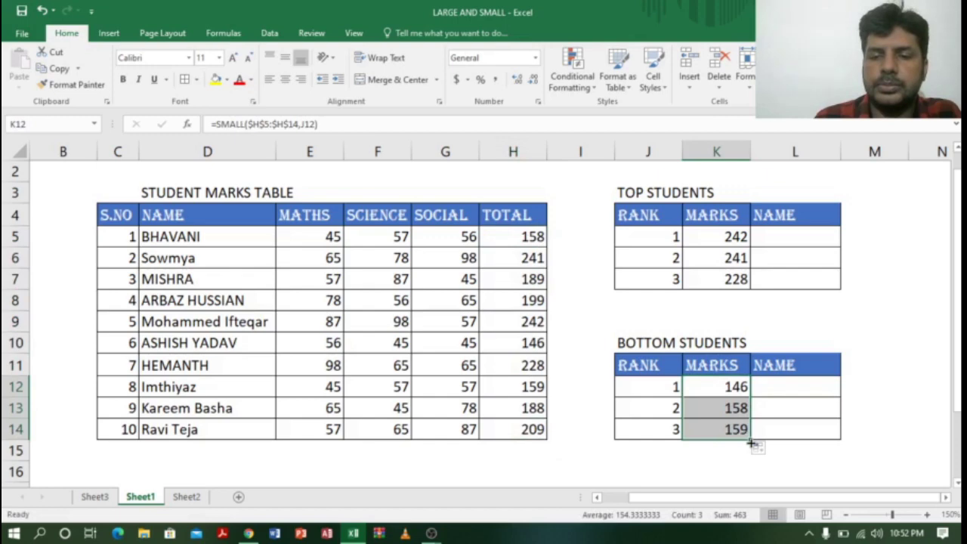
- Compare the bottom students' marks with the TOTAL column, and review both marks lists alongside the empty NAME column
{"action": "left_click", "coordinate": [733, 408]}
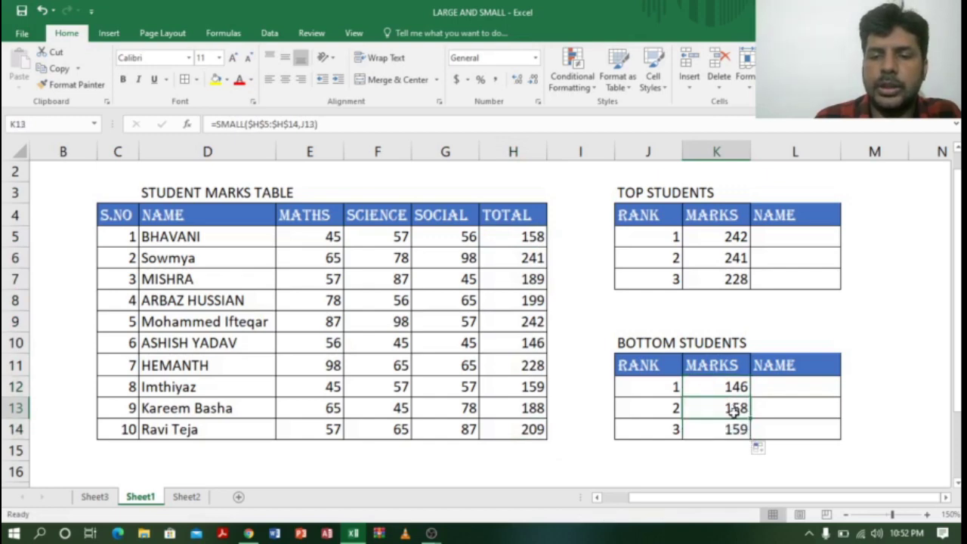
{"action": "left_click", "coordinate": [532, 235]}
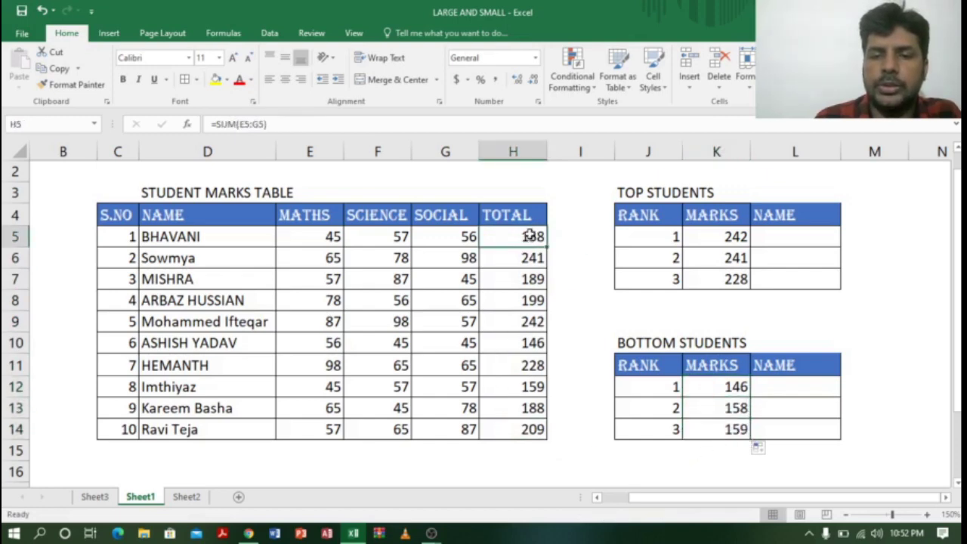
{"action": "left_click", "coordinate": [532, 388]}
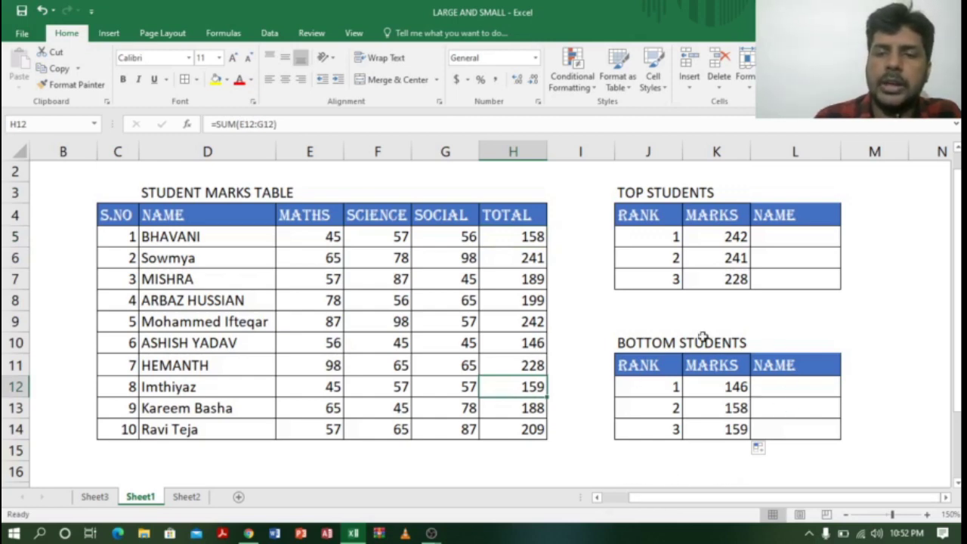
{"action": "left_click_drag", "start_coordinate": [730, 235], "coordinate": [736, 279]}
{"action": "left_click_drag", "start_coordinate": [732, 386], "coordinate": [733, 428]}
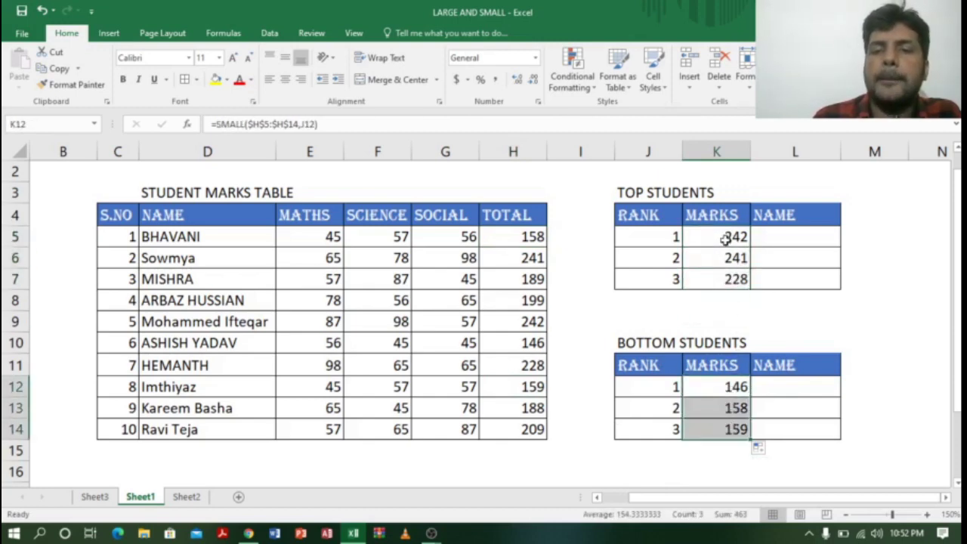
{"action": "left_click", "coordinate": [785, 235]}
{"action": "left_click_drag", "start_coordinate": [529, 237], "coordinate": [536, 430]}
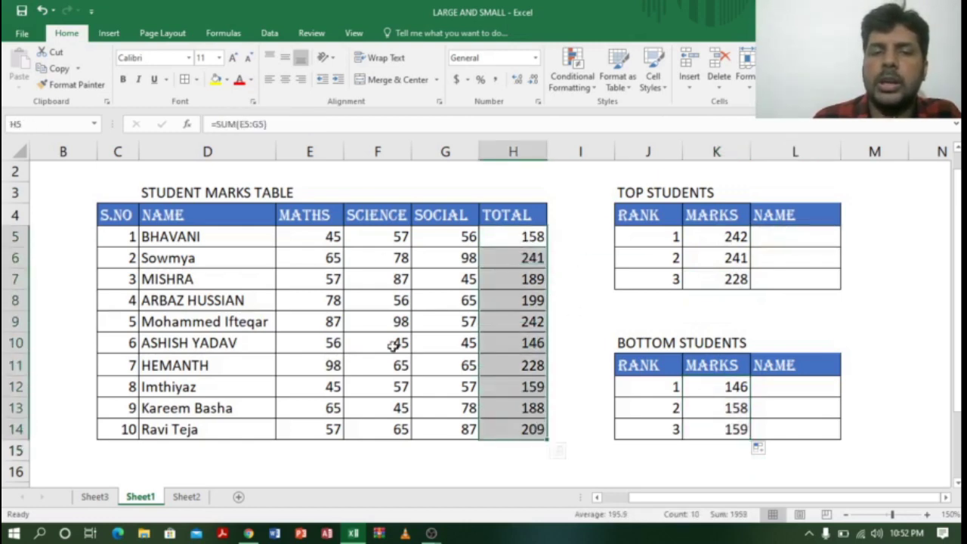
- Start a VLOOKUP formula in L5 with the top mark in K5 as the lookup value
{"action": "left_click", "coordinate": [813, 236]}
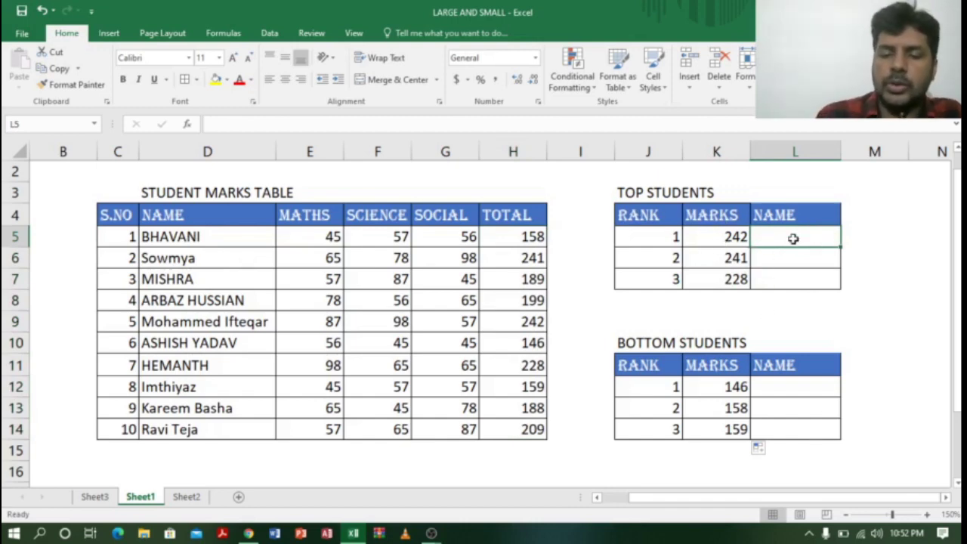
{"action": "type", "text": "=v"}
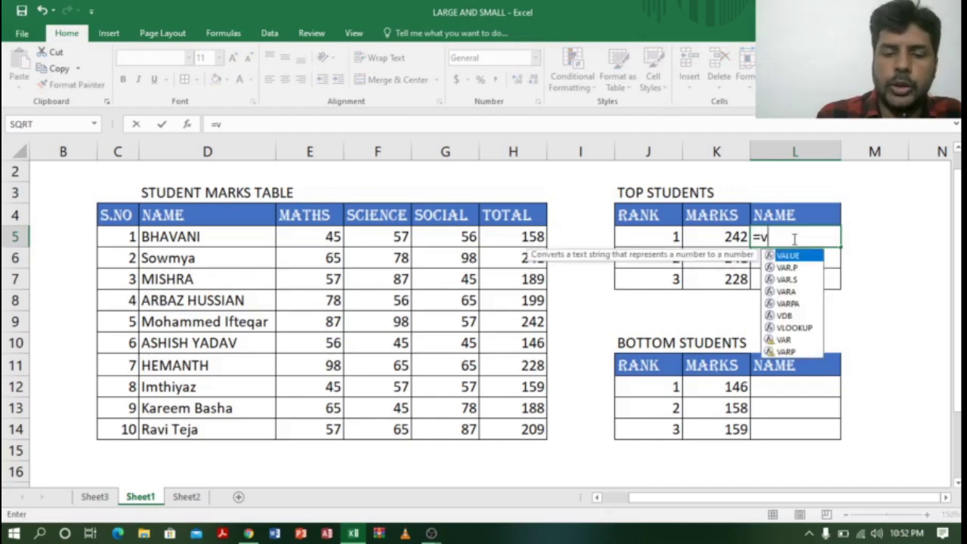
{"action": "type", "text": "lookup("}
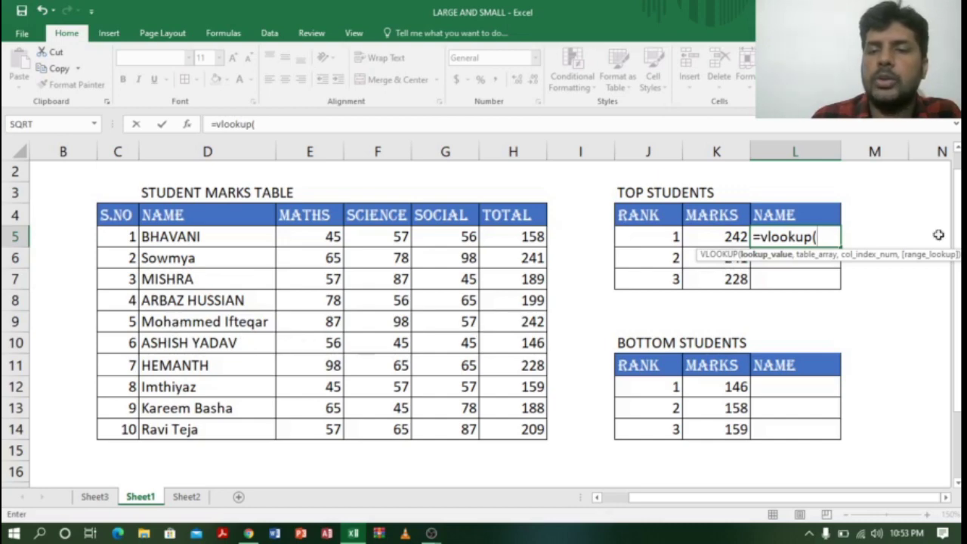
{"action": "left_click", "coordinate": [726, 236]}
{"action": "type", "text": ","}
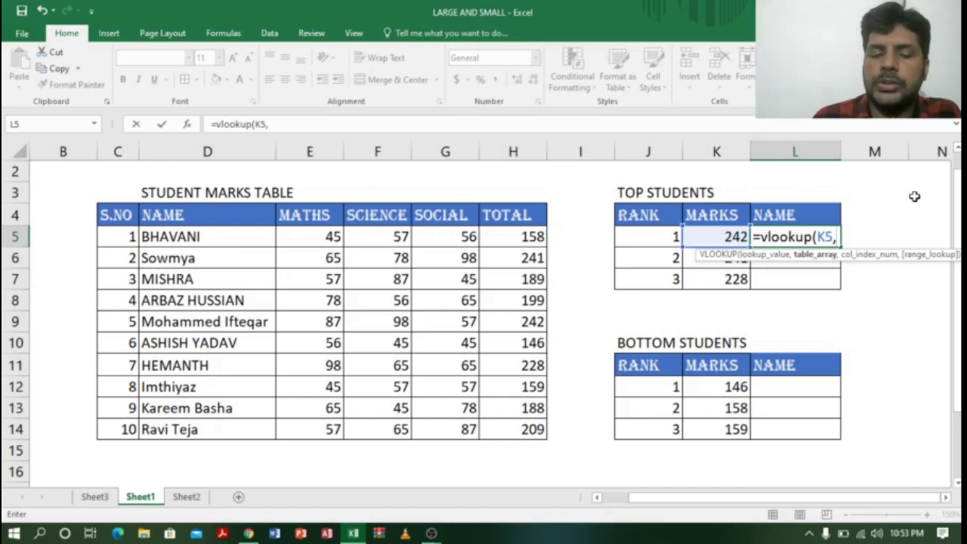
- Build the VLOOKUP table array with CHOOSE, using index {1,2}, totals H5:H14 first and names D5:D14 second
{"action": "type", "text": "ch"}
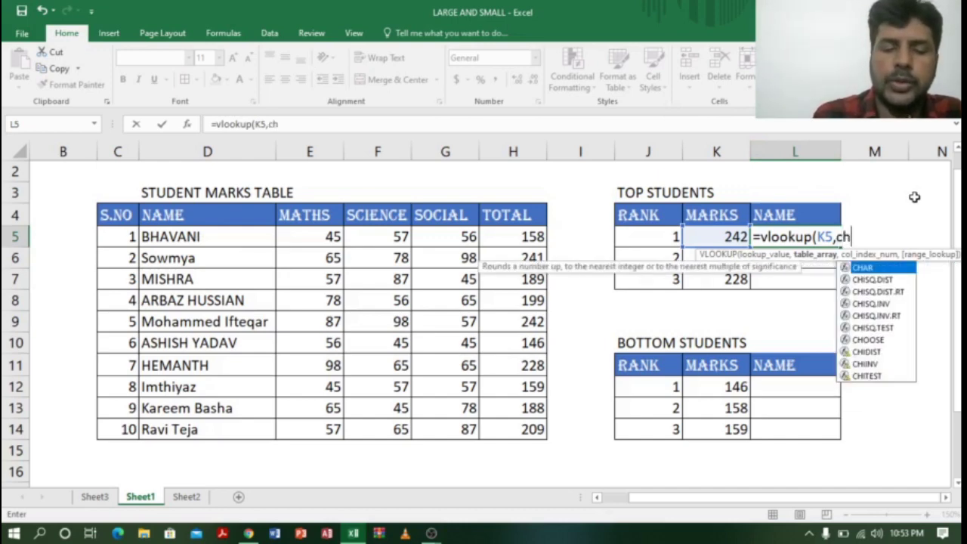
{"action": "type", "text": "oose"}
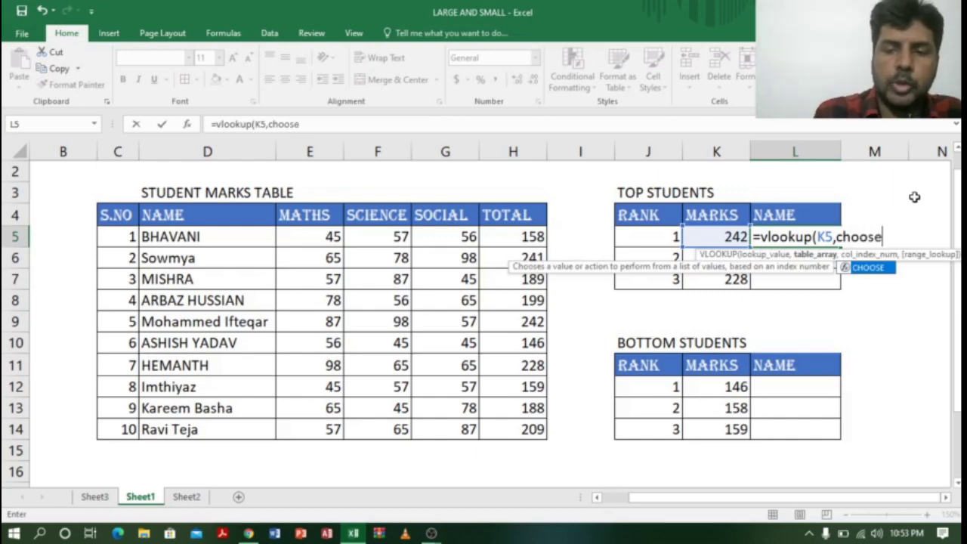
{"action": "type", "text": "("}
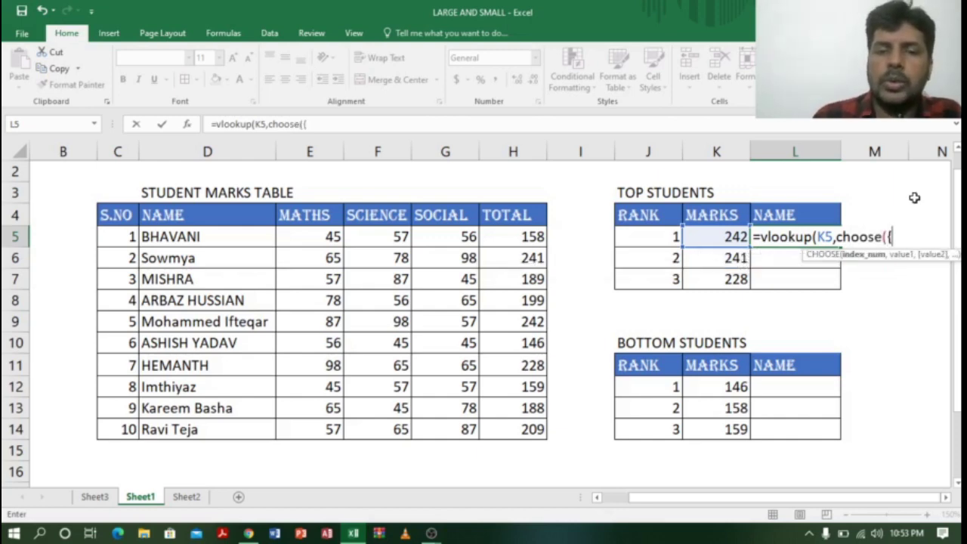
{"action": "type", "text": "{1,2"}
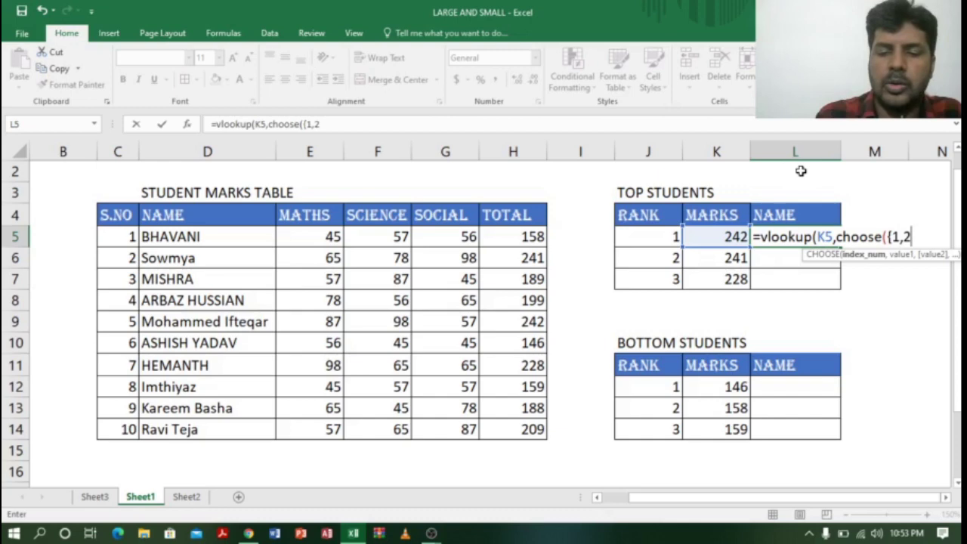
{"action": "type", "text": "},"}
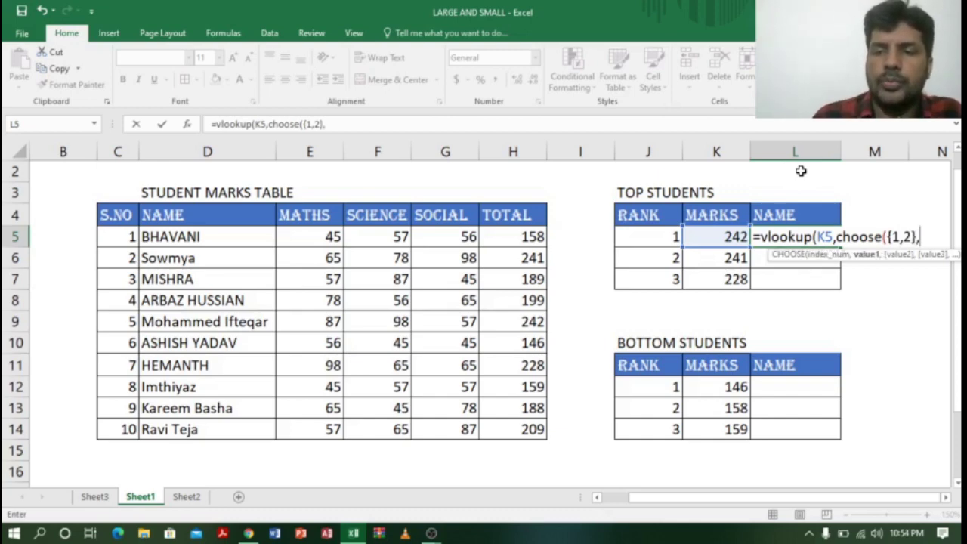
{"action": "left_click_drag", "start_coordinate": [500, 235], "coordinate": [513, 428]}
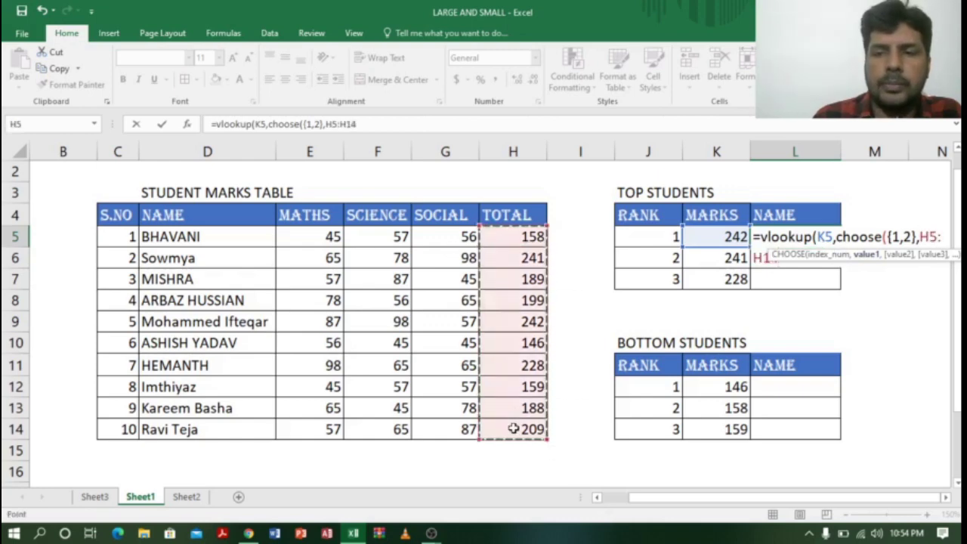
{"action": "type", "text": ","}
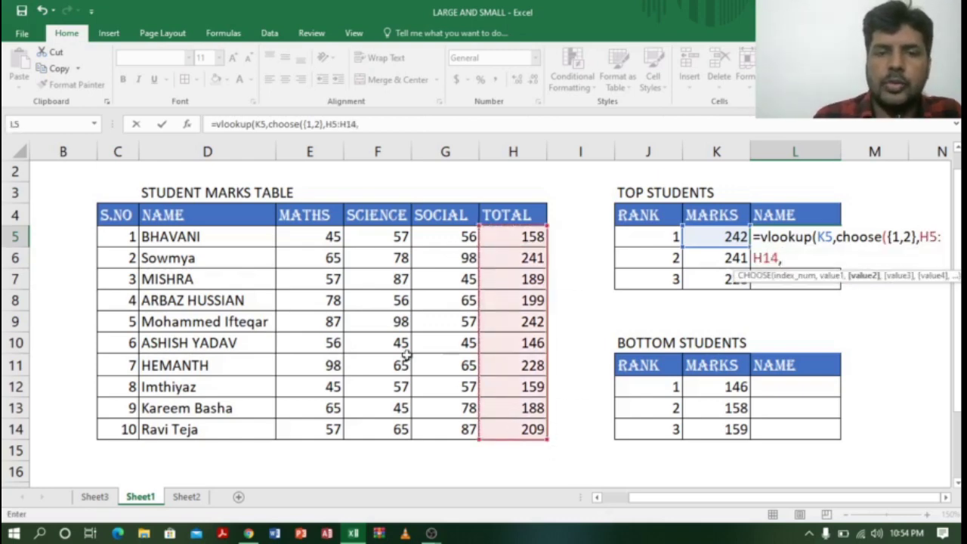
{"action": "left_click_drag", "start_coordinate": [230, 238], "coordinate": [215, 429]}
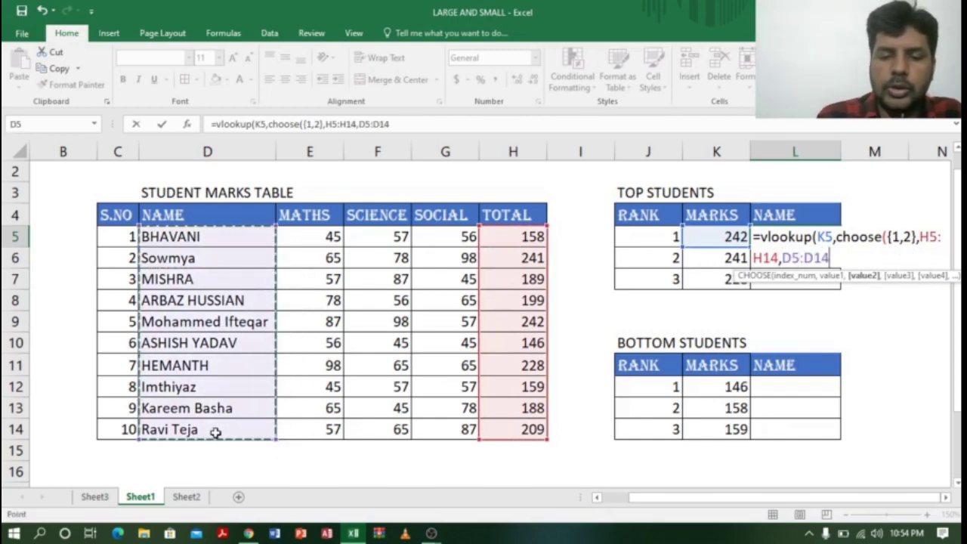
- Complete the L5 formula's VLOOKUP arguments with column index 2 and exact match 0
{"action": "type", "text": "),2"}
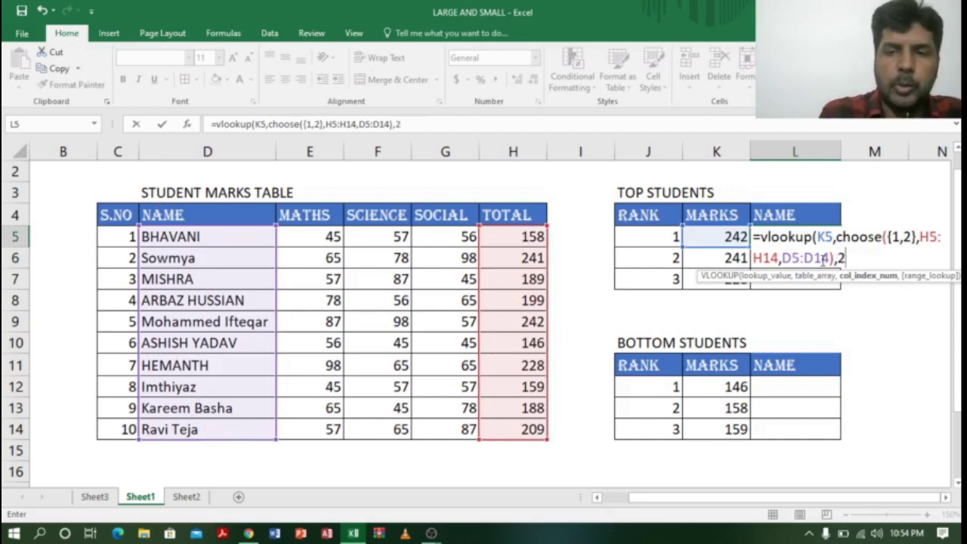
{"action": "type", "text": ","}
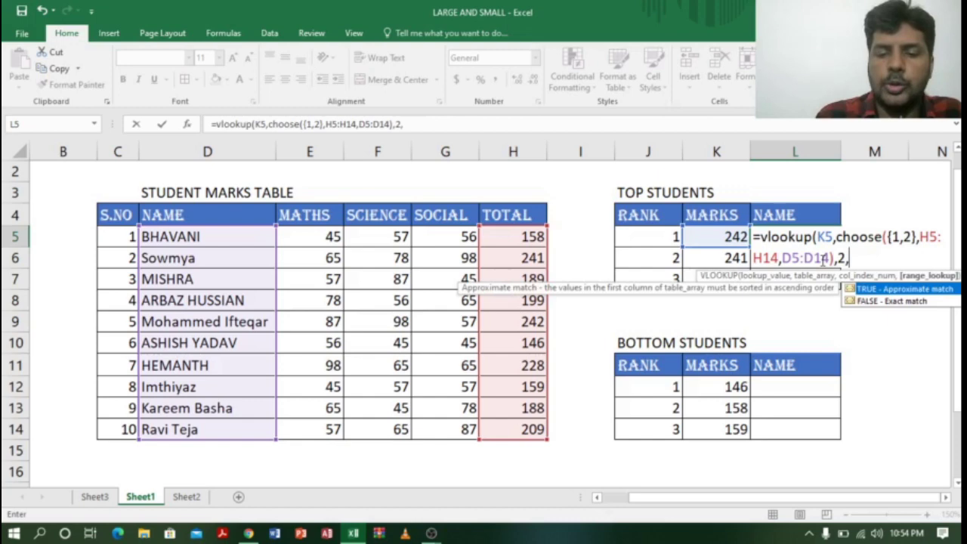
{"action": "type", "text": "0)"}
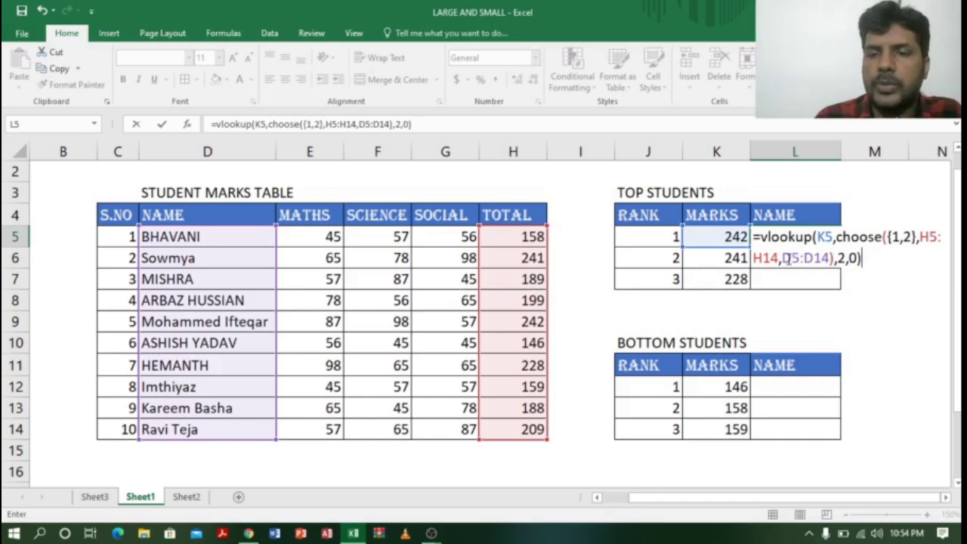
- Make the D5:D14 and H5:H14 ranges in the L5 formula absolute, enter it, and autofit column L
{"action": "left_click_drag", "start_coordinate": [783, 258], "coordinate": [826, 257]}
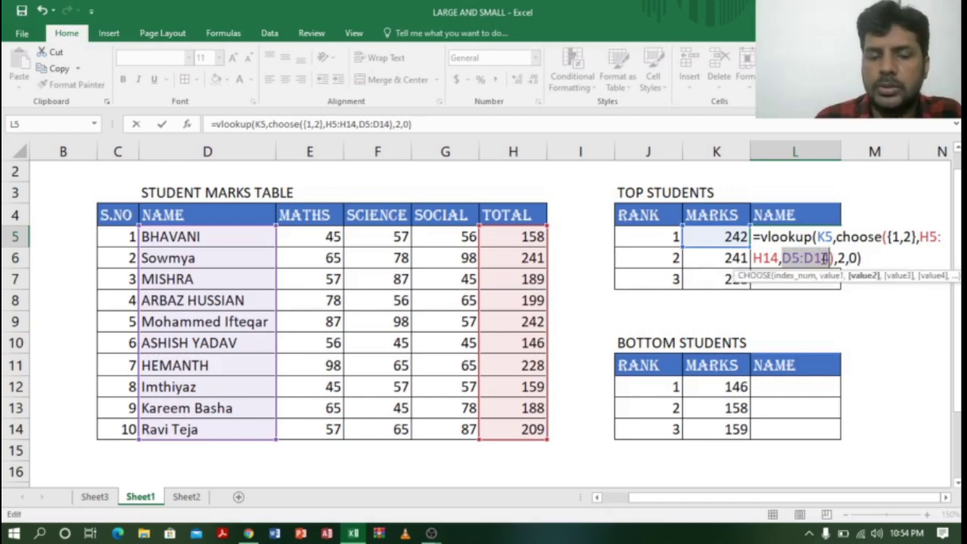
{"action": "key", "text": "F4"}
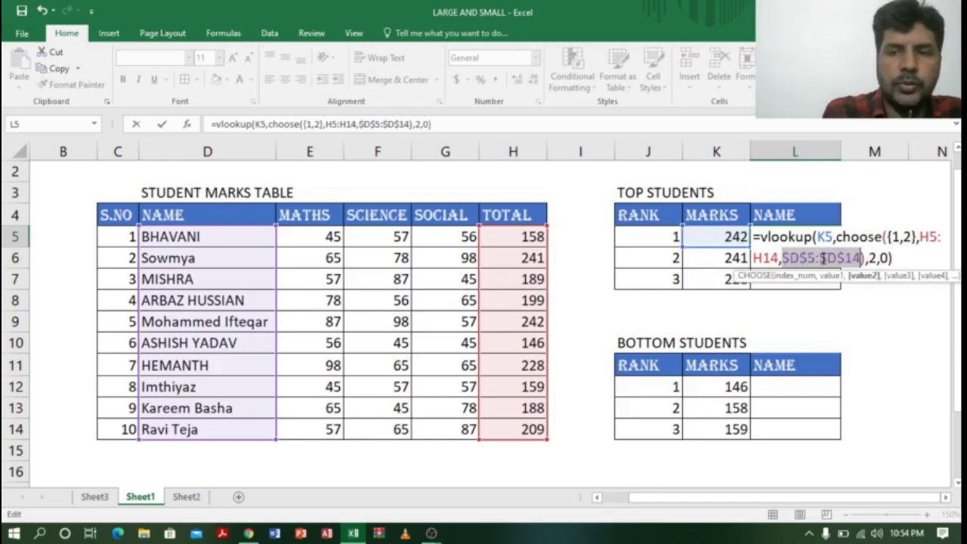
{"action": "left_click_drag", "start_coordinate": [778, 258], "coordinate": [923, 240]}
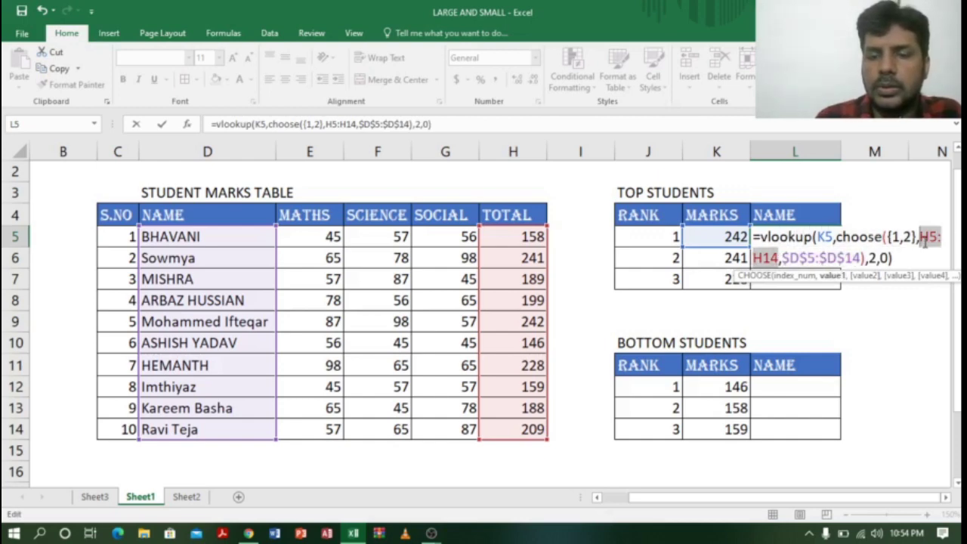
{"action": "key", "text": "F4"}
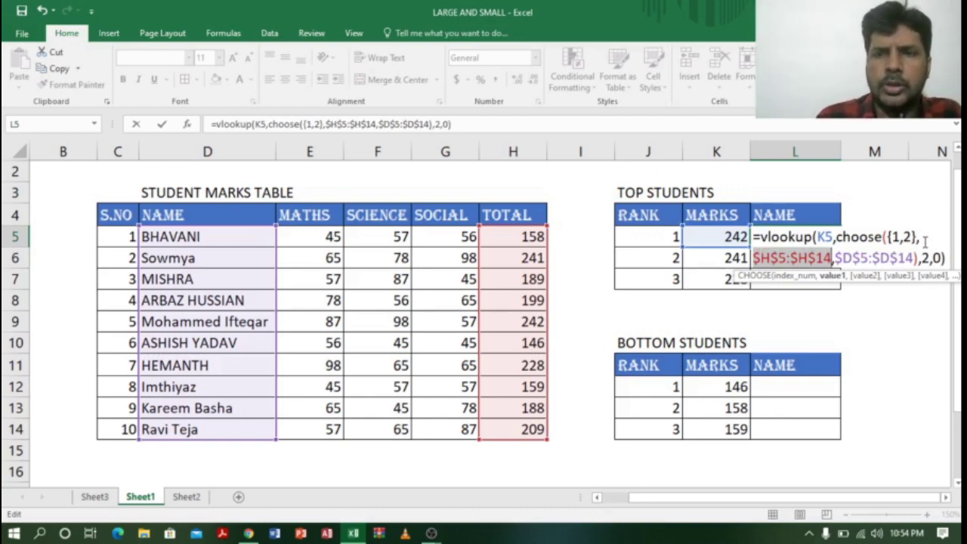
{"action": "key", "text": "Return"}
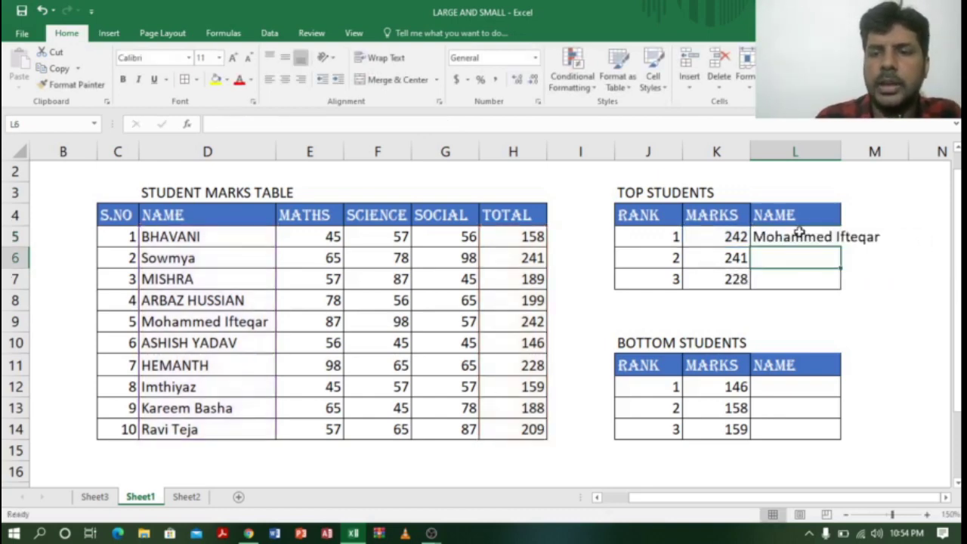
{"action": "left_click", "coordinate": [797, 232]}
{"action": "double_click", "coordinate": [841, 151]}
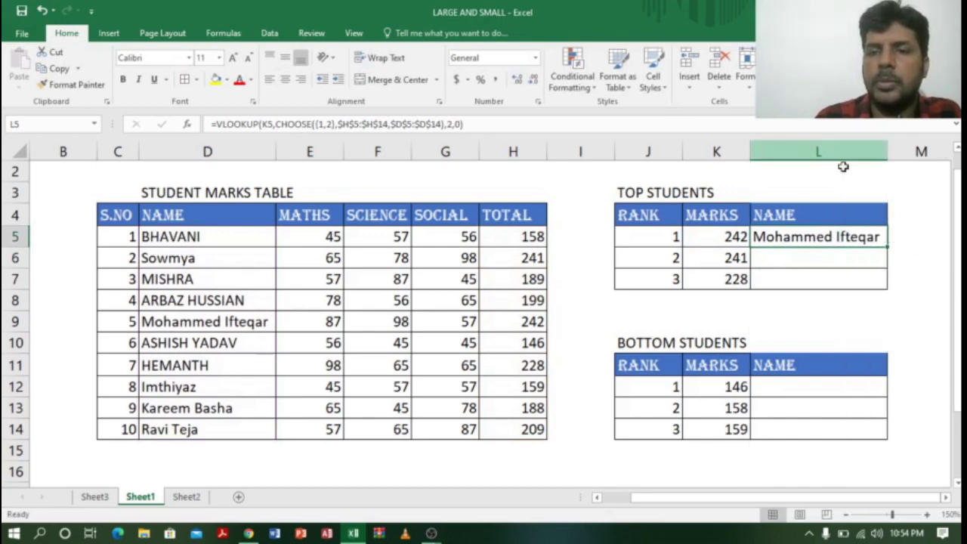
- Check the rank 1 name against its marks table row, and fill the L5 formula down to L7
{"action": "left_click", "coordinate": [529, 322]}
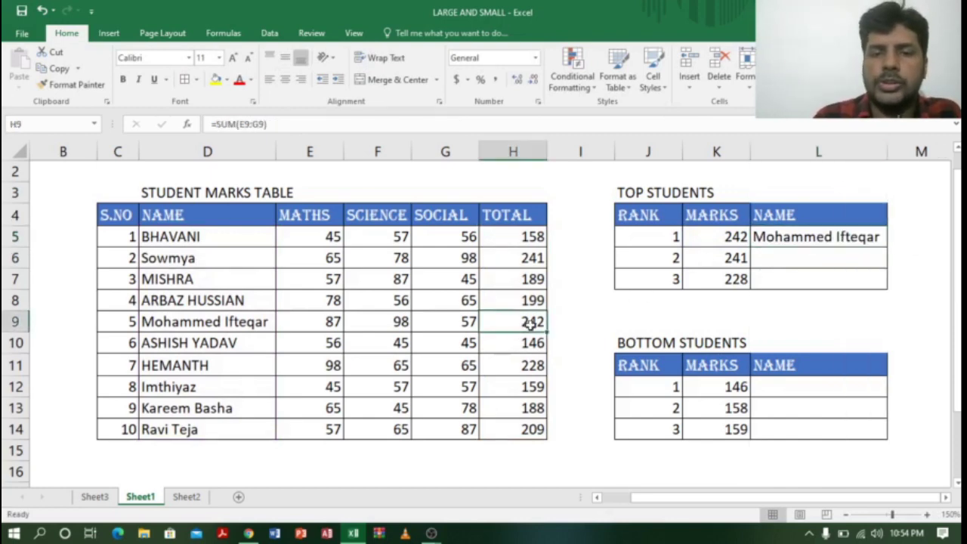
{"action": "left_click", "coordinate": [736, 233]}
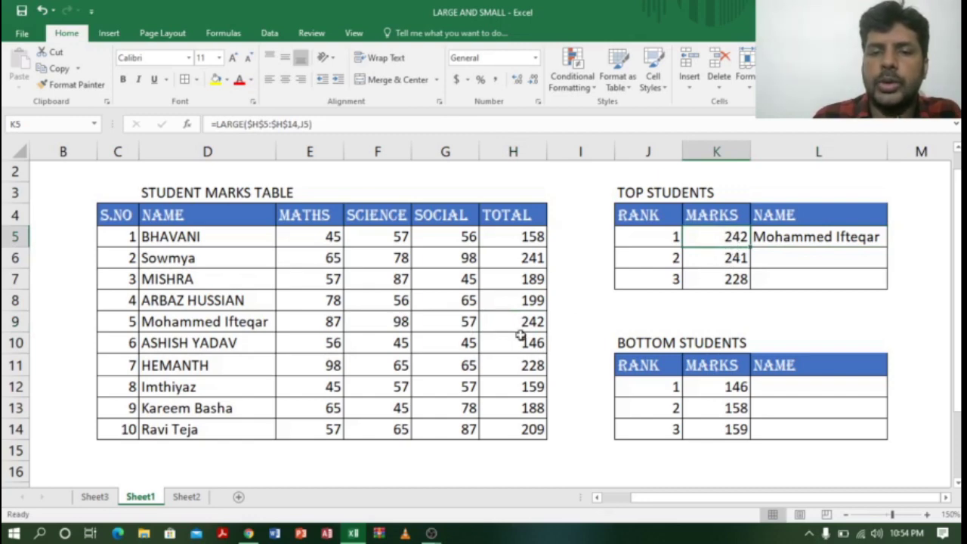
{"action": "left_click", "coordinate": [192, 317]}
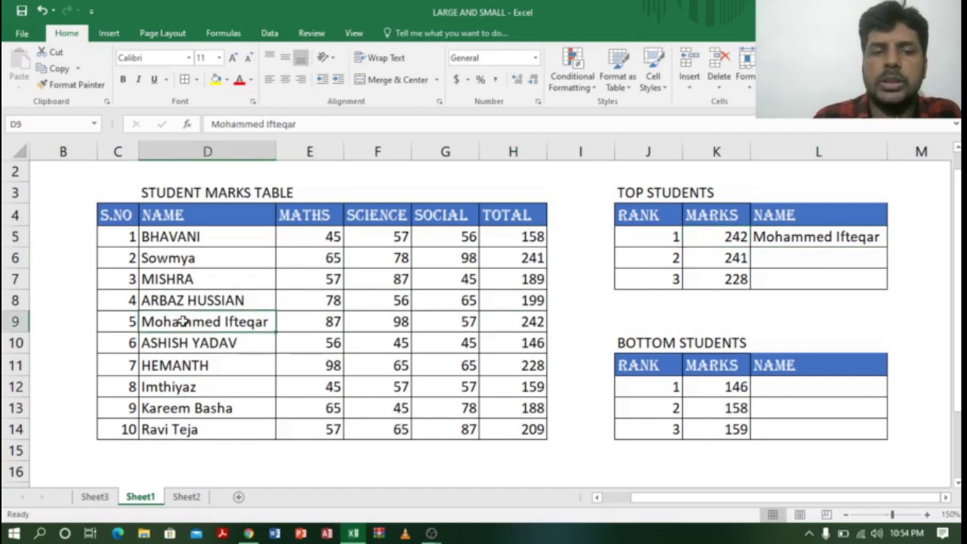
{"action": "left_click", "coordinate": [846, 235]}
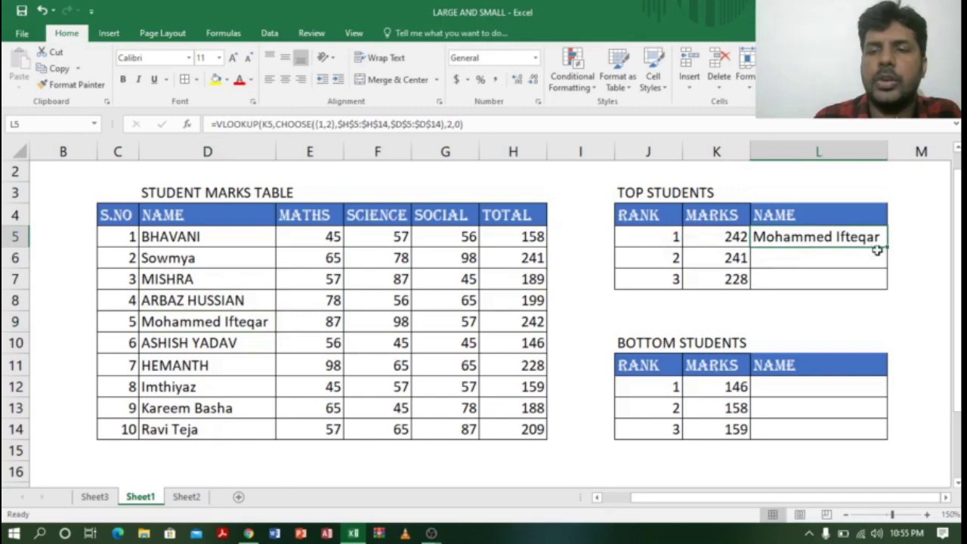
{"action": "left_click_drag", "start_coordinate": [888, 246], "coordinate": [885, 284]}
- Compare the rank 2 and 3 names with their rows in the marks table, and review the MARKS column
{"action": "left_click", "coordinate": [818, 257]}
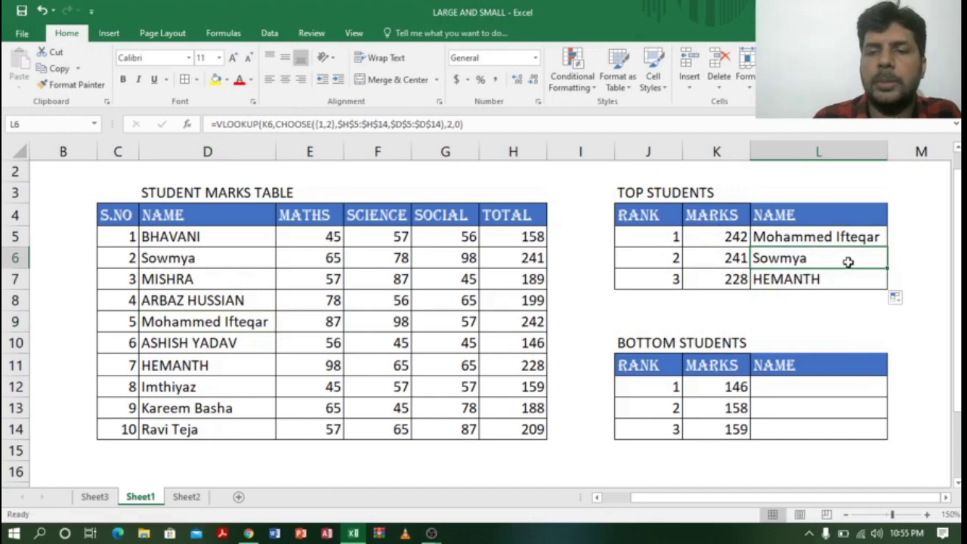
{"action": "left_click", "coordinate": [531, 257]}
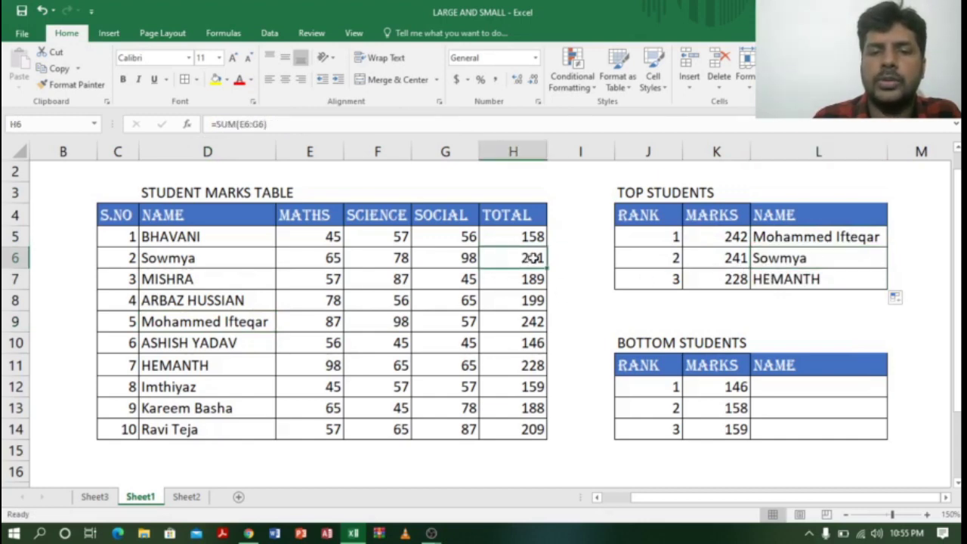
{"action": "left_click", "coordinate": [167, 261]}
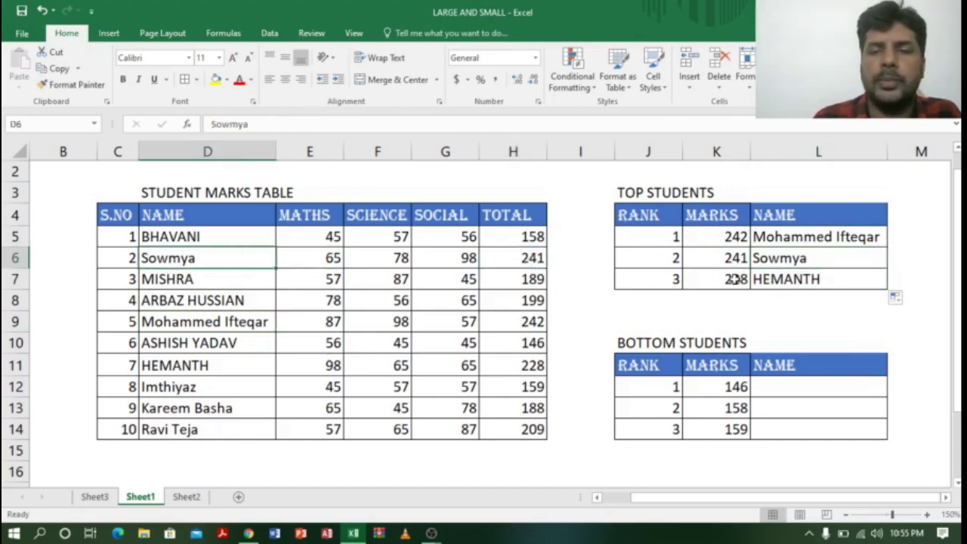
{"action": "left_click", "coordinate": [799, 279]}
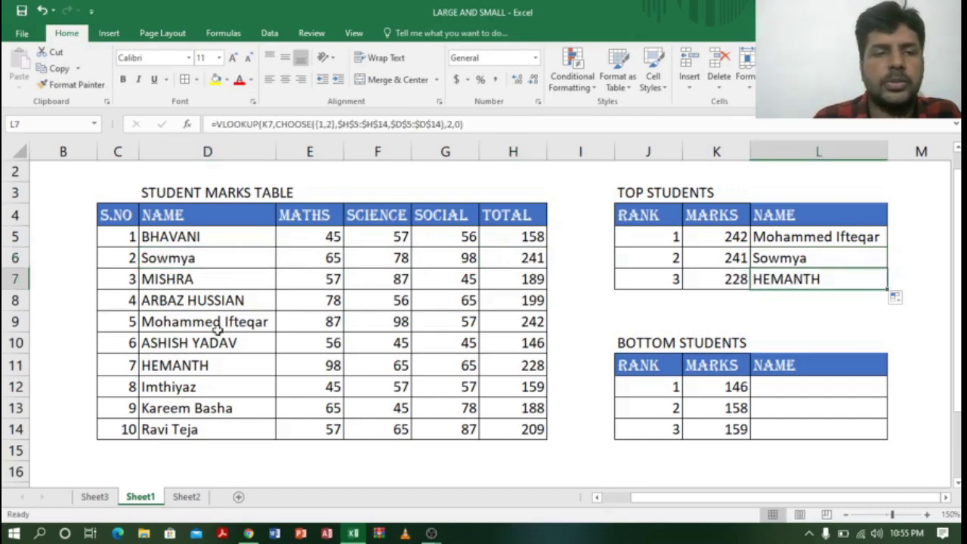
{"action": "left_click", "coordinate": [174, 371]}
{"action": "left_click", "coordinate": [533, 368]}
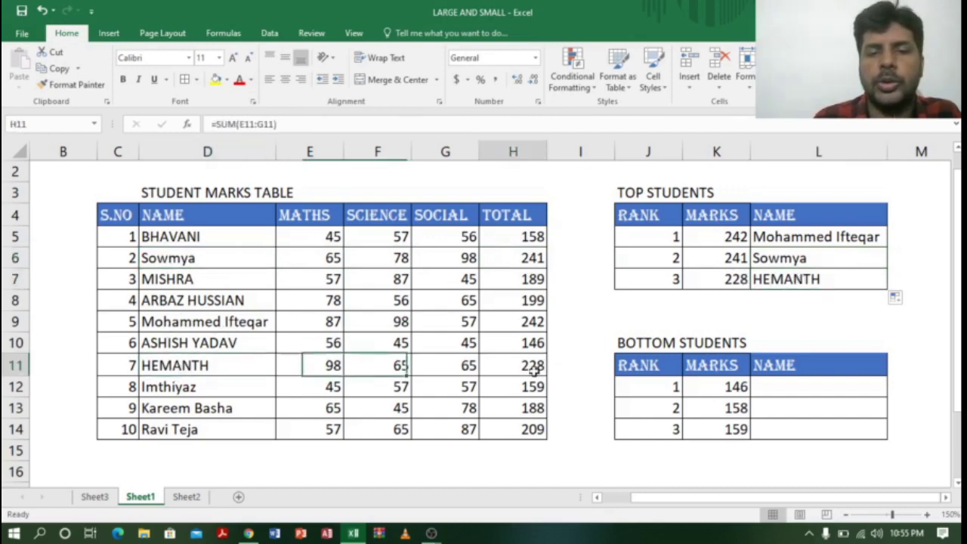
{"action": "left_click", "coordinate": [742, 279]}
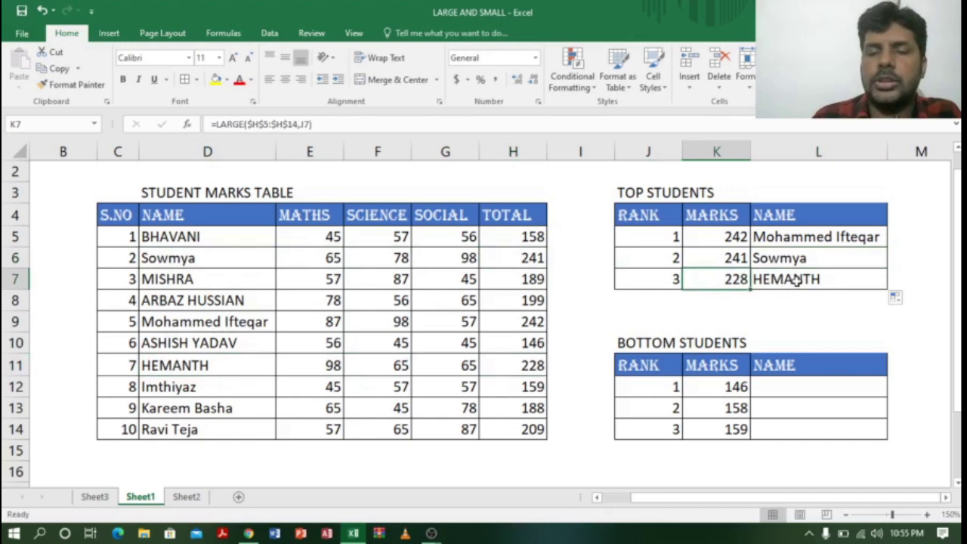
{"action": "left_click", "coordinate": [829, 279]}
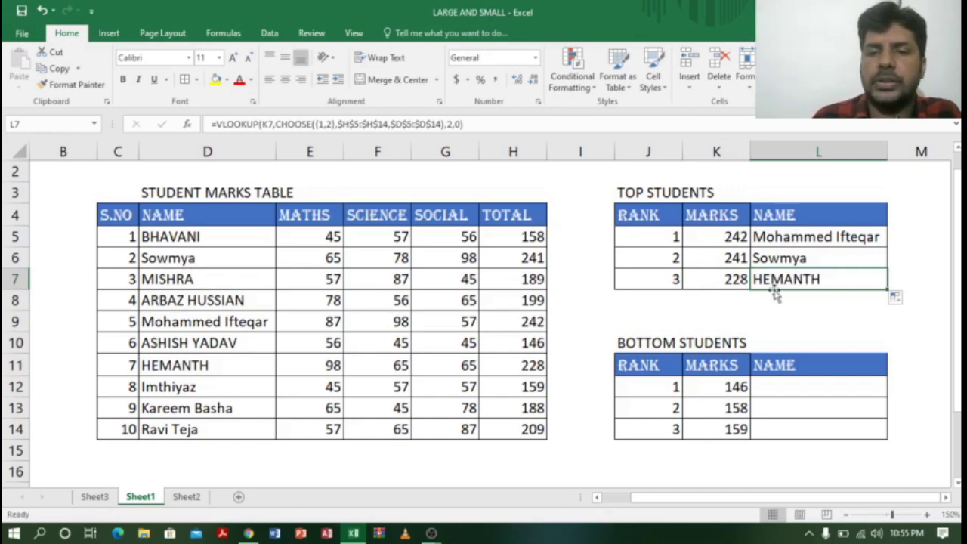
{"action": "left_click", "coordinate": [718, 150]}
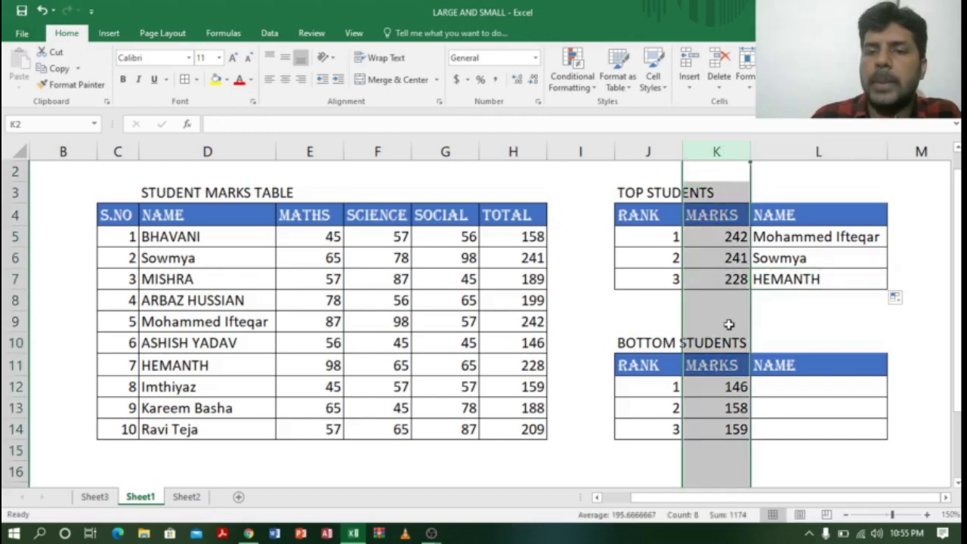
- Replace the K5 lookup value in L5's VLOOKUP with a nested LARGE function using $H$5:$H$14 as its array
{"action": "double_click", "coordinate": [810, 237]}
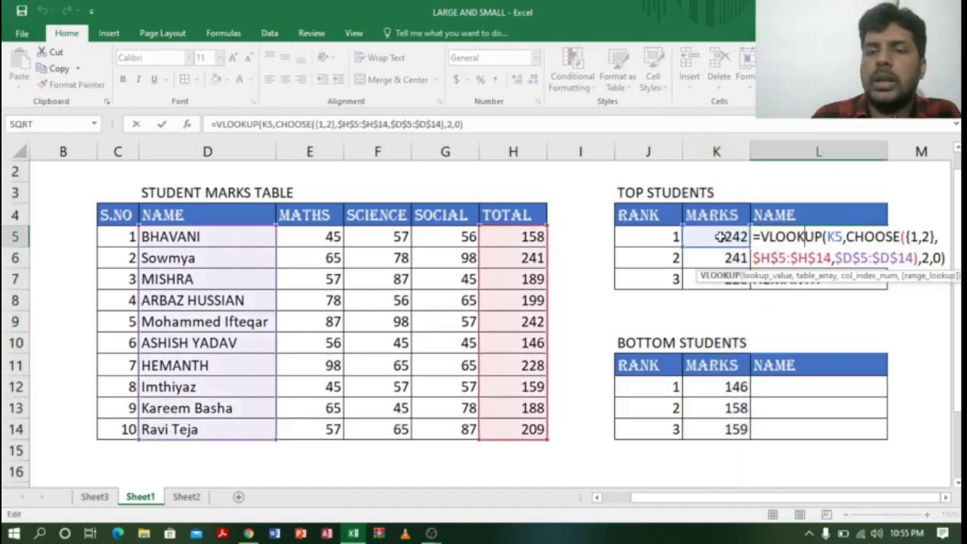
{"action": "left_click", "coordinate": [844, 237]}
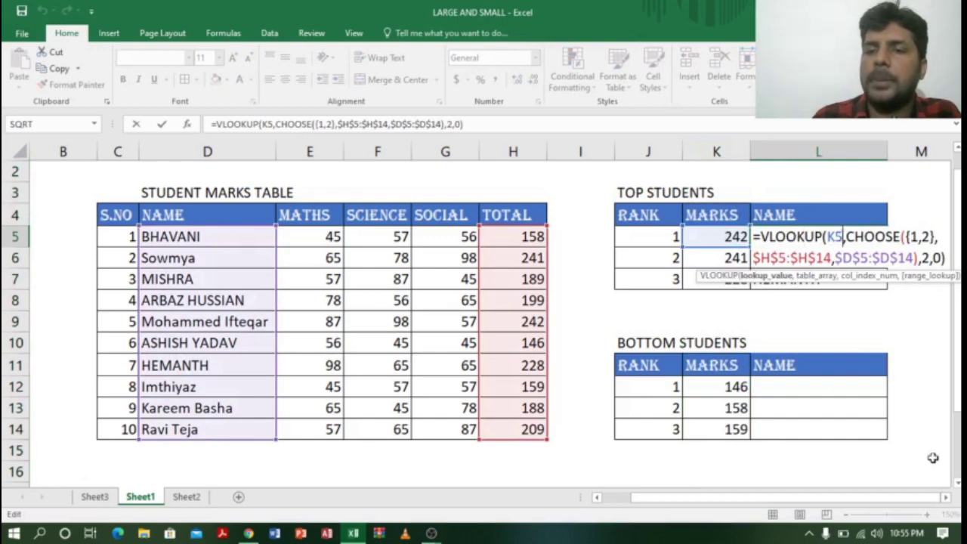
{"action": "key", "text": "BackSpace"}
{"action": "key", "text": "BackSpace"}
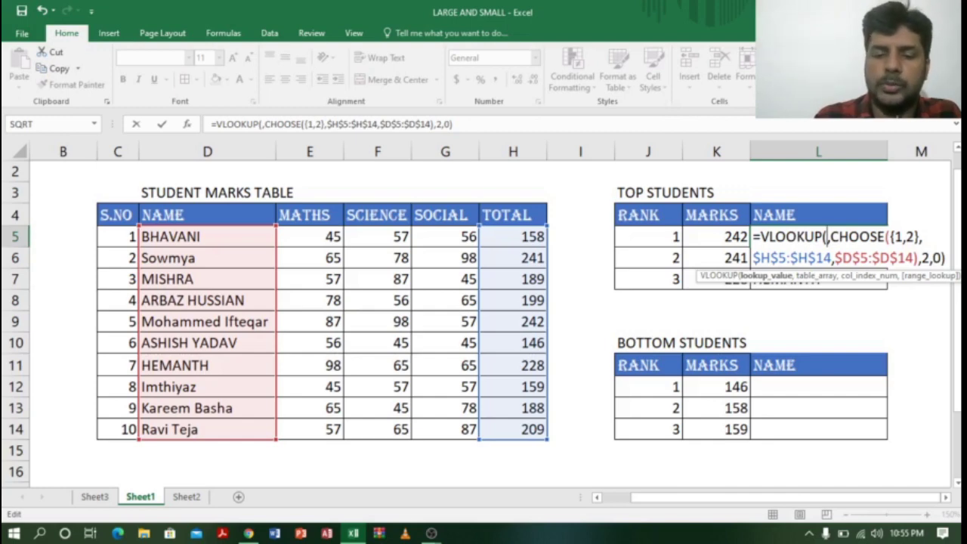
{"action": "type", "text": "large"}
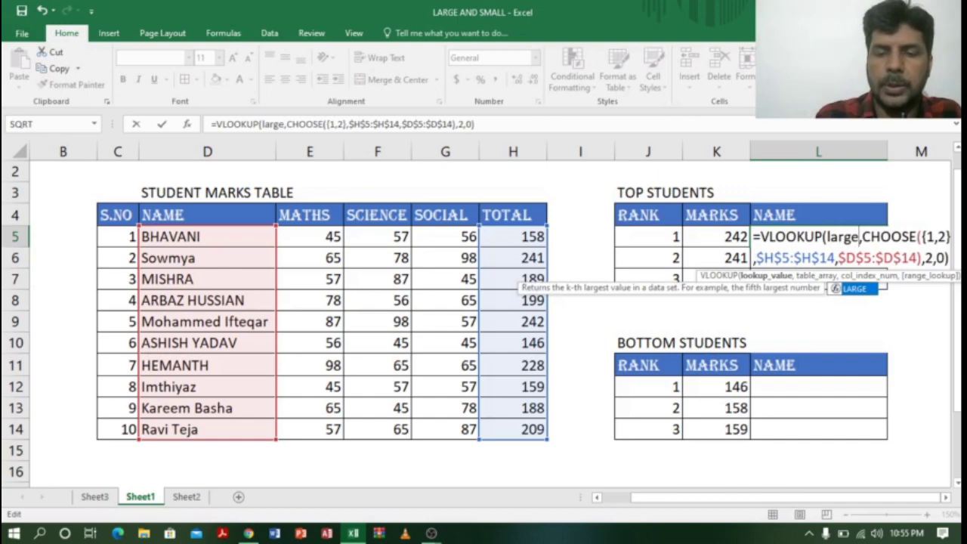
{"action": "type", "text": "("}
{"action": "left_click_drag", "start_coordinate": [532, 237], "coordinate": [526, 429]}
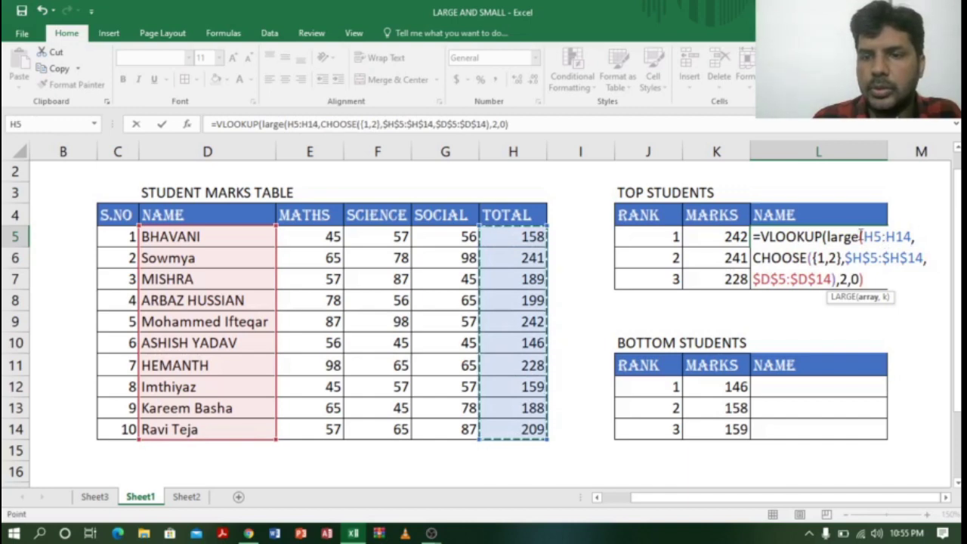
{"action": "left_click_drag", "start_coordinate": [861, 236], "coordinate": [912, 236]}
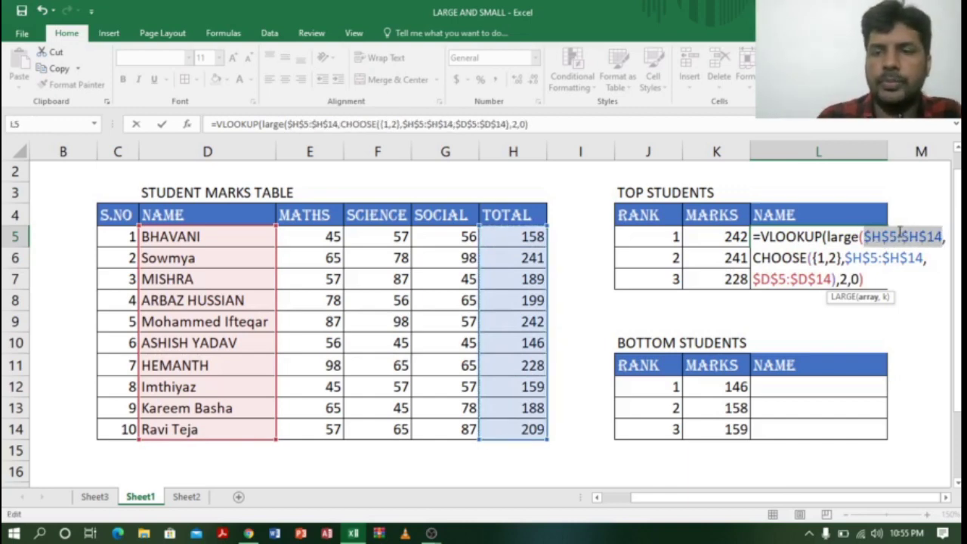
- Complete the nested LARGE in L5 with the rank in J5 as its k argument, and enter the formula
{"action": "left_click", "coordinate": [946, 238]}
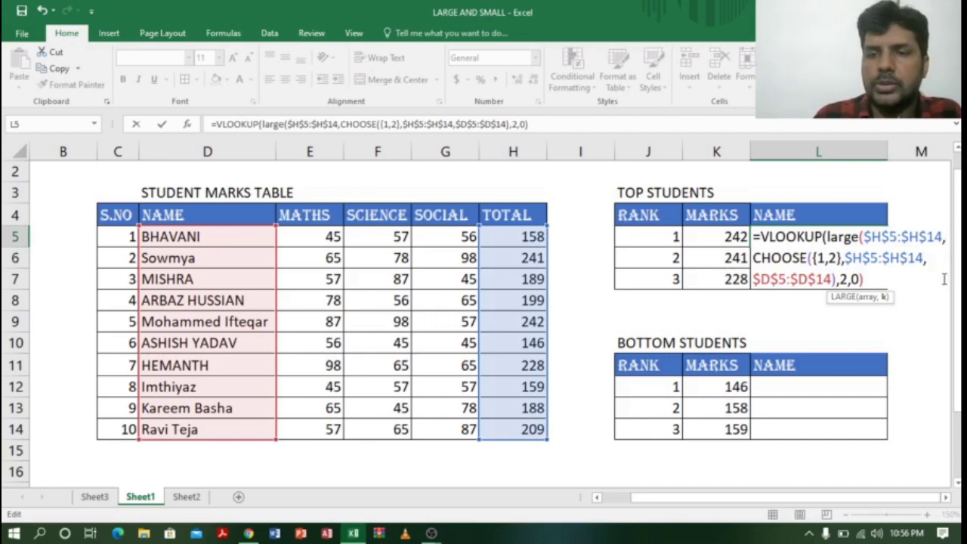
{"action": "left_click", "coordinate": [661, 237]}
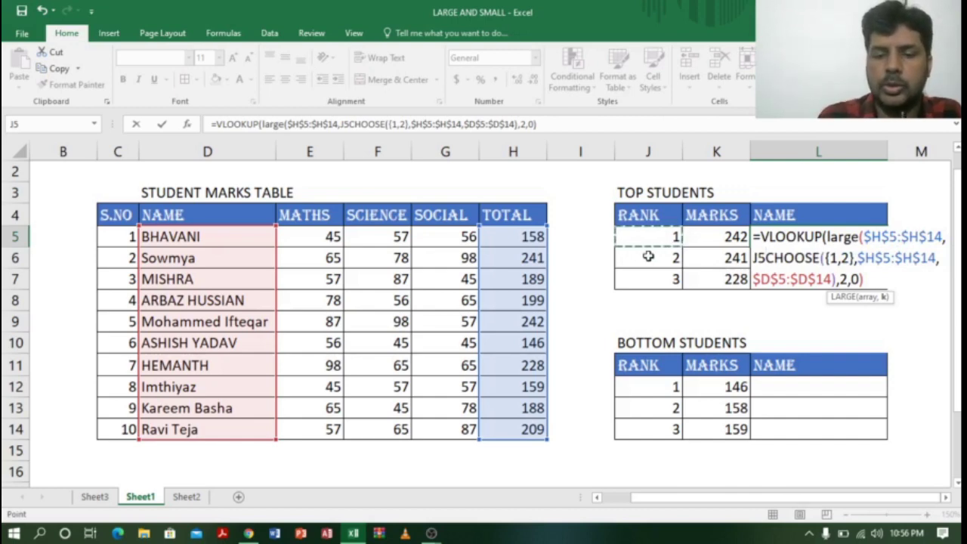
{"action": "type", "text": ")"}
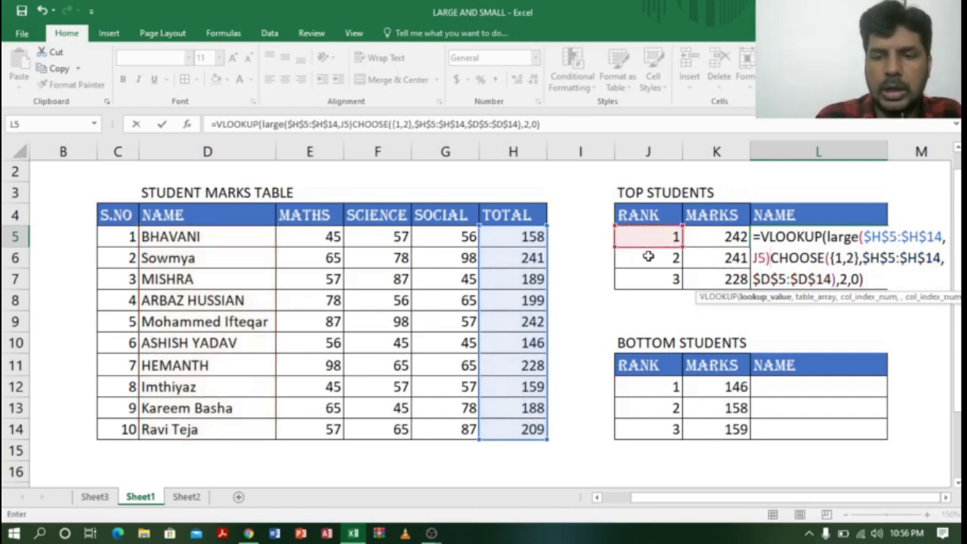
{"action": "type", "text": ","}
{"action": "key", "text": "Return"}
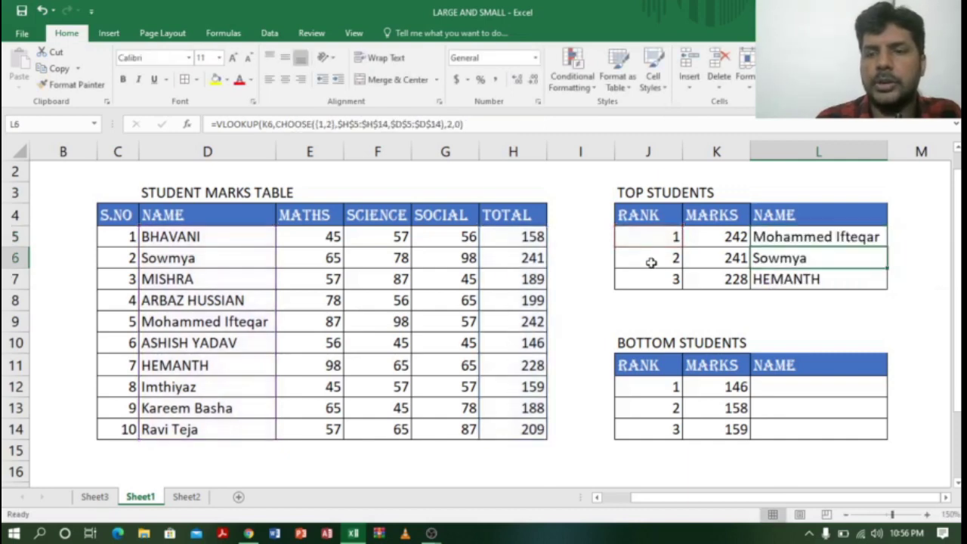
- Fill the revised VLOOKUP and LARGE formula from L5 down to L7, and review the filled names
{"action": "left_click", "coordinate": [841, 239]}
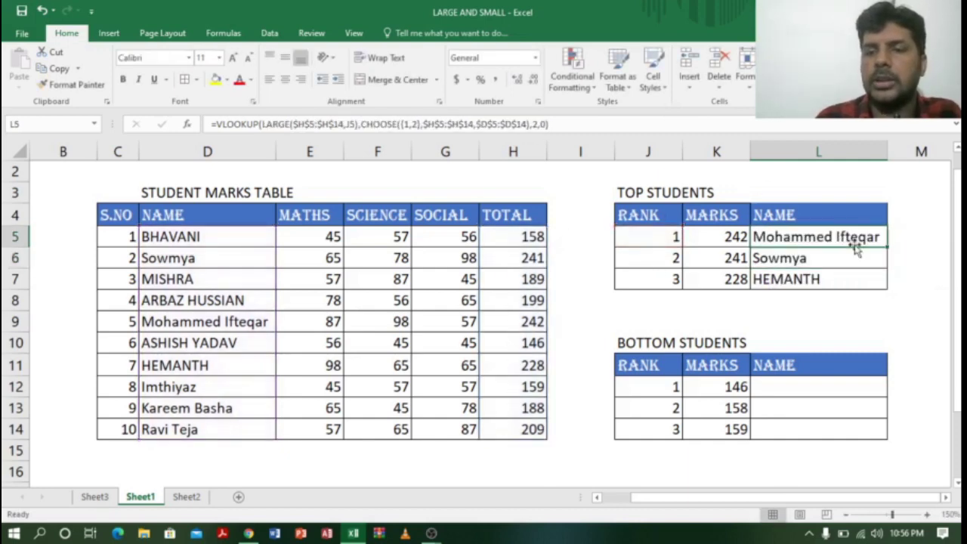
{"action": "left_click_drag", "start_coordinate": [888, 247], "coordinate": [890, 295]}
{"action": "left_click_drag", "start_coordinate": [793, 253], "coordinate": [817, 282]}
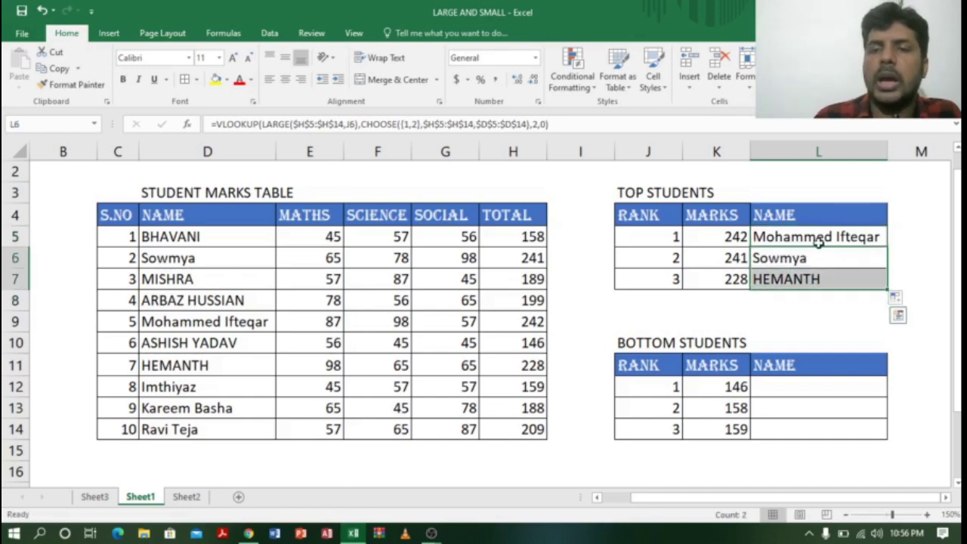
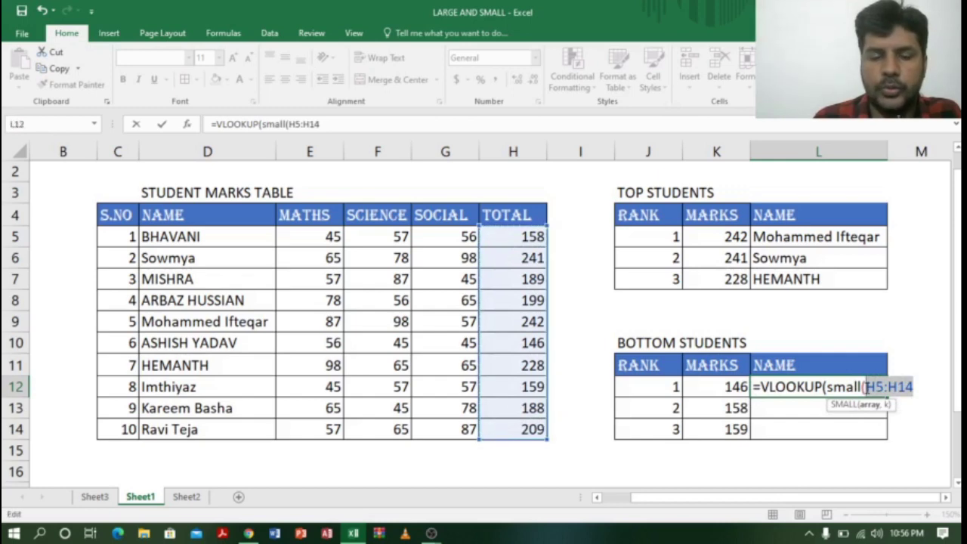
- Make the SMALL array $H$5:$H$14 absolute in L12's VLOOKUP, and use the rank in J12 as k
{"action": "key", "text": "F4"}
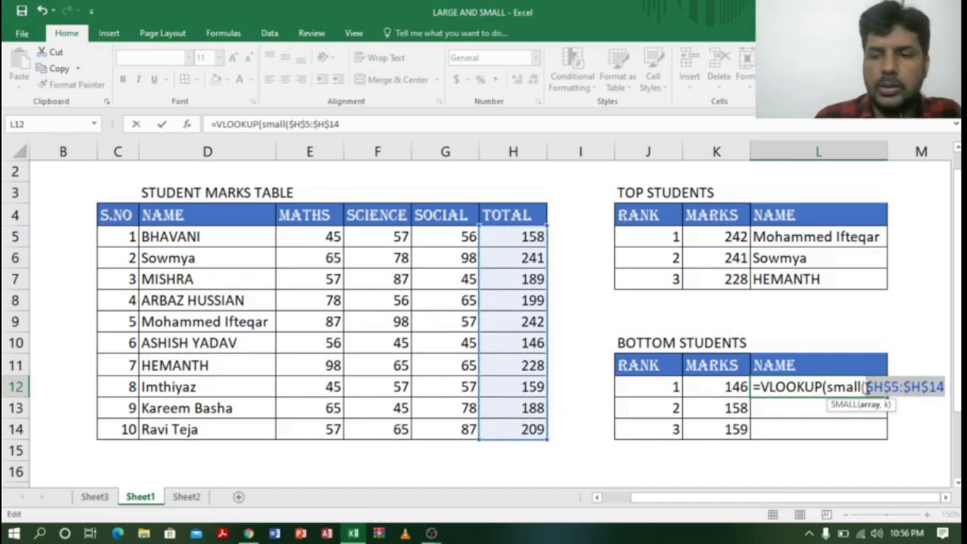
{"action": "left_click", "coordinate": [945, 387]}
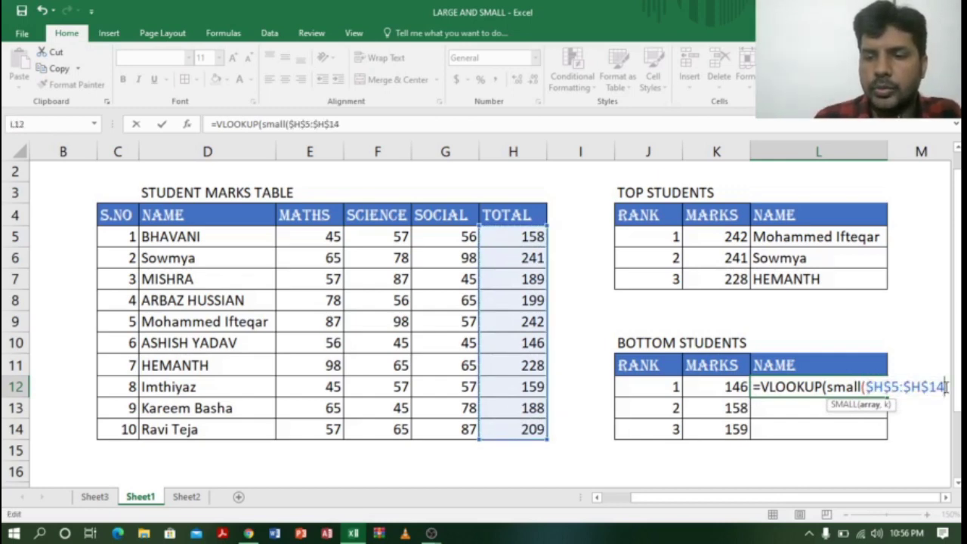
{"action": "type", "text": ","}
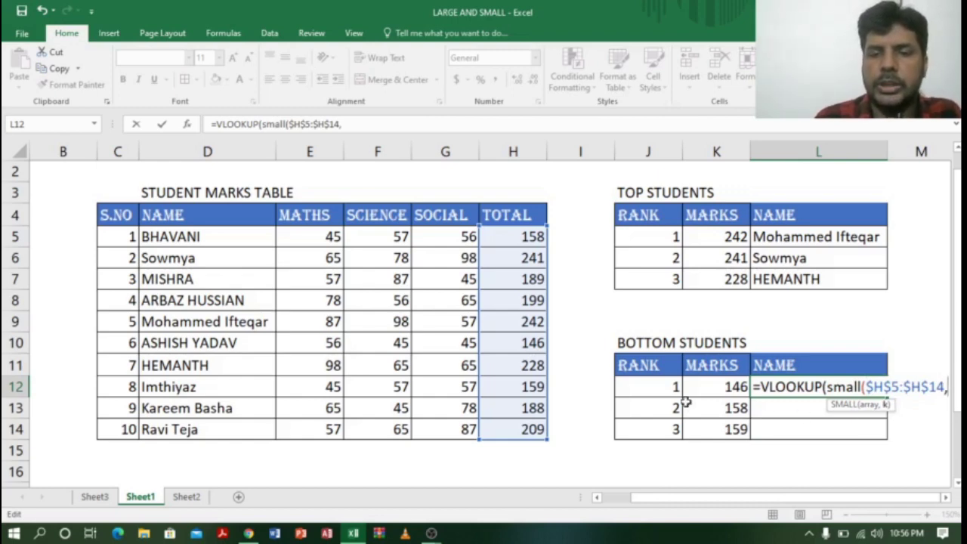
{"action": "left_click", "coordinate": [661, 387]}
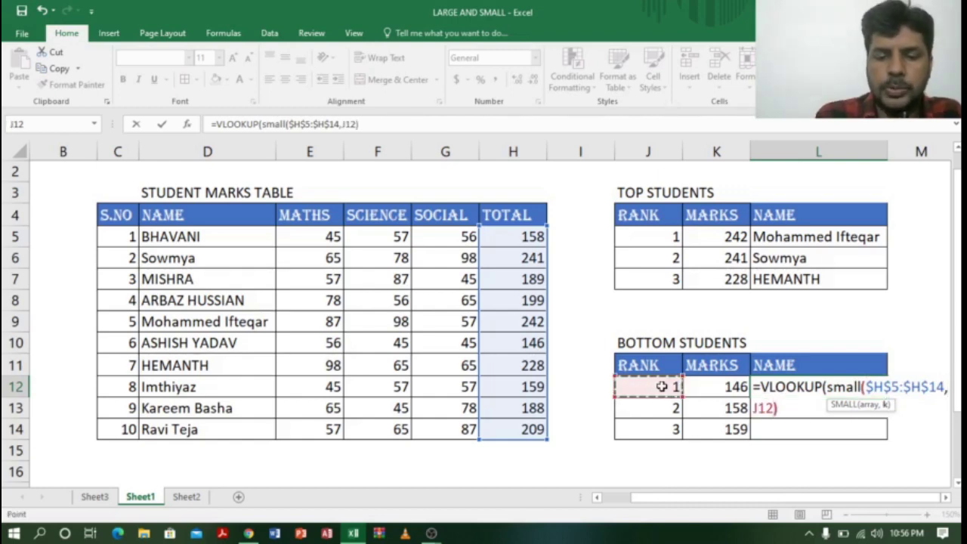
- Close the SMALL function in L12's VLOOKUP and add CHOOSE with index {1,2}, totals H5:H14 and names D5:D14 as the table array
{"action": "type", "text": "),"}
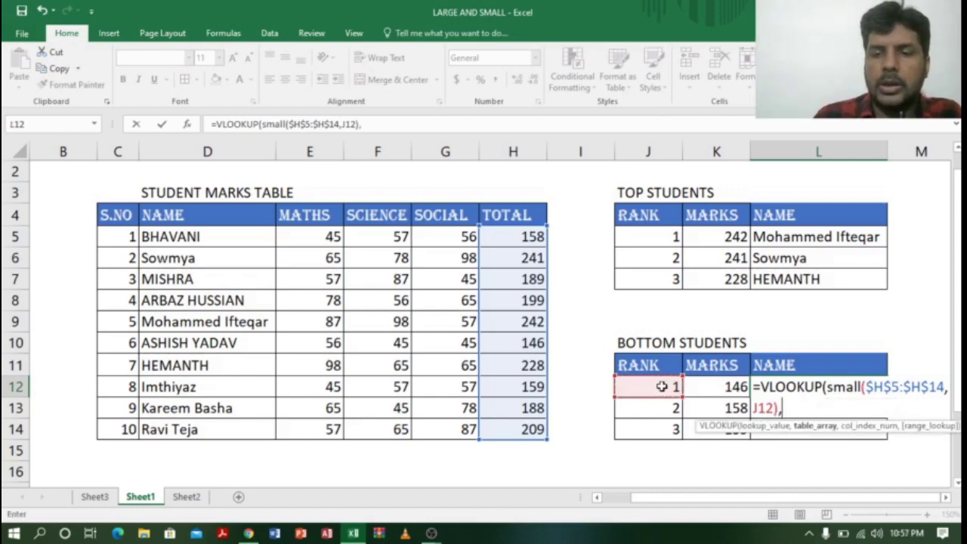
{"action": "type", "text": "ch"}
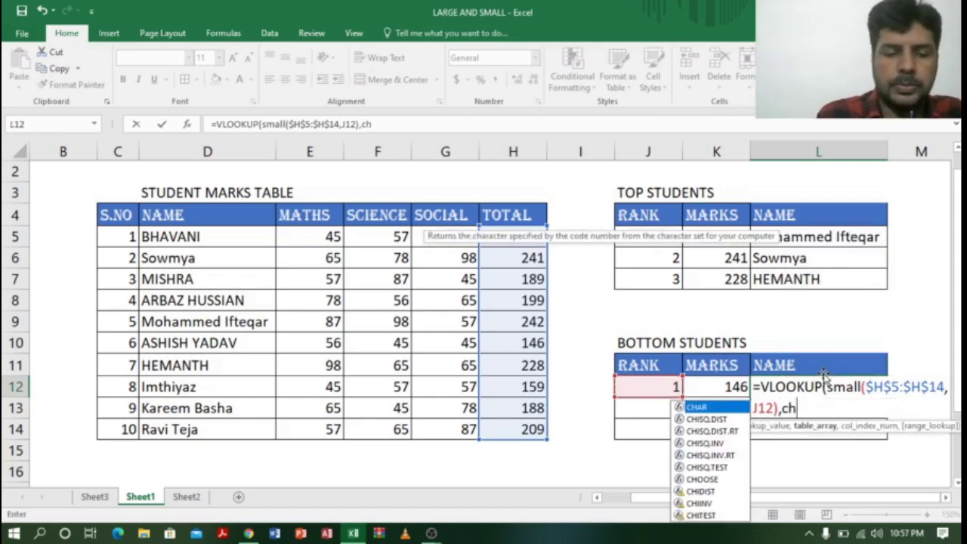
{"action": "type", "text": "oose"}
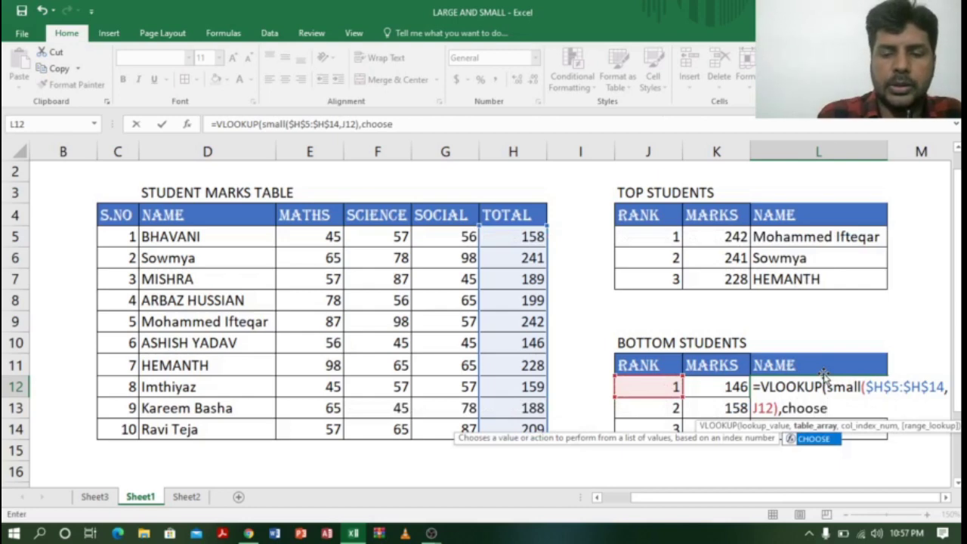
{"action": "type", "text": "({1,2"}
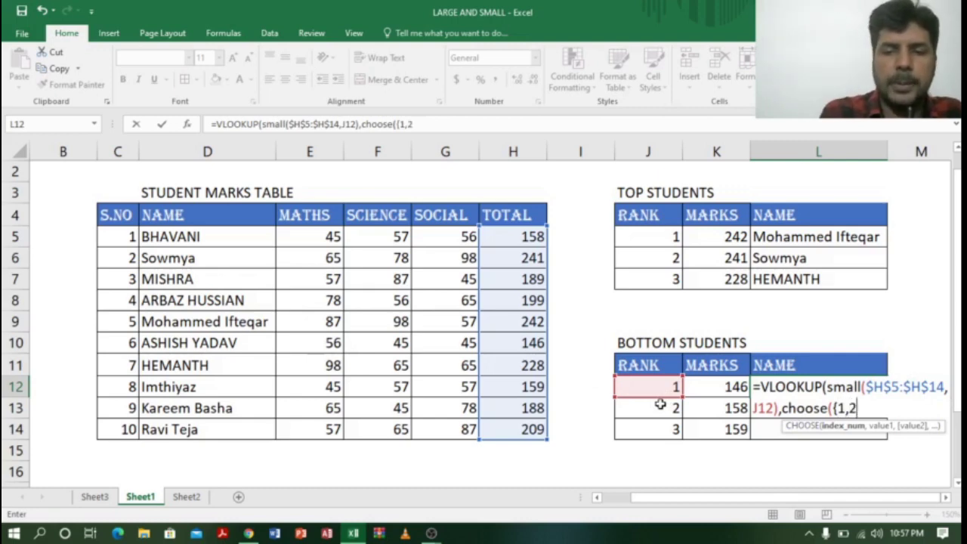
{"action": "type", "text": ","}
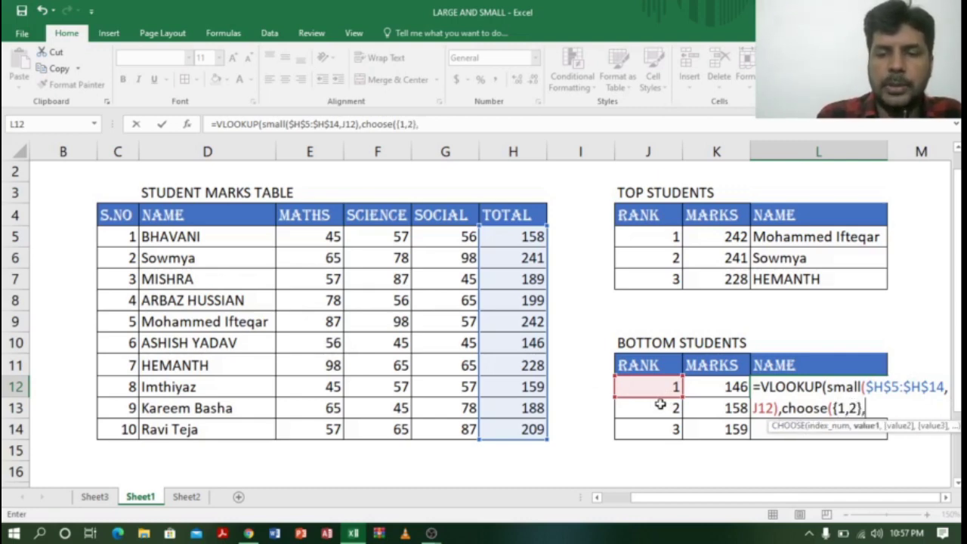
{"action": "left_click_drag", "start_coordinate": [518, 236], "coordinate": [524, 428]}
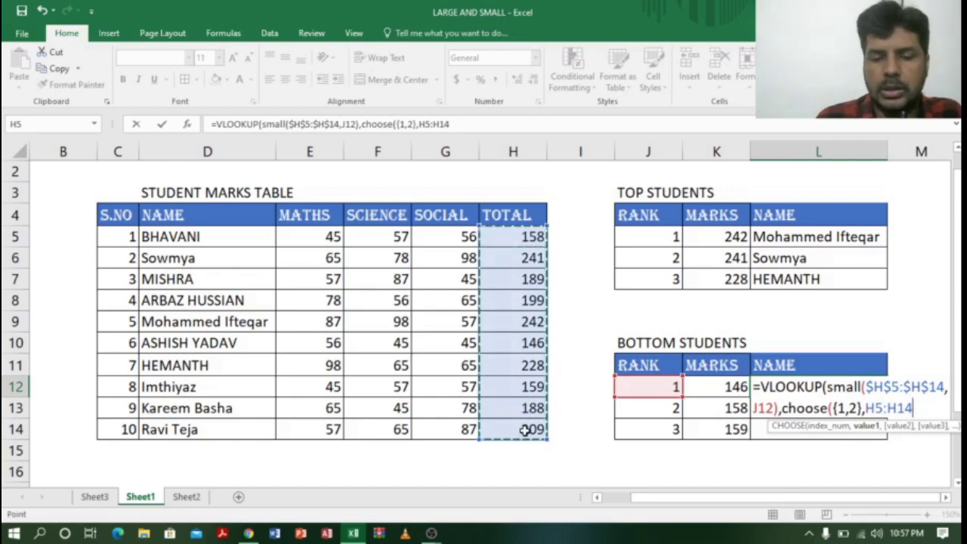
{"action": "type", "text": ","}
{"action": "left_click_drag", "start_coordinate": [182, 236], "coordinate": [186, 429]}
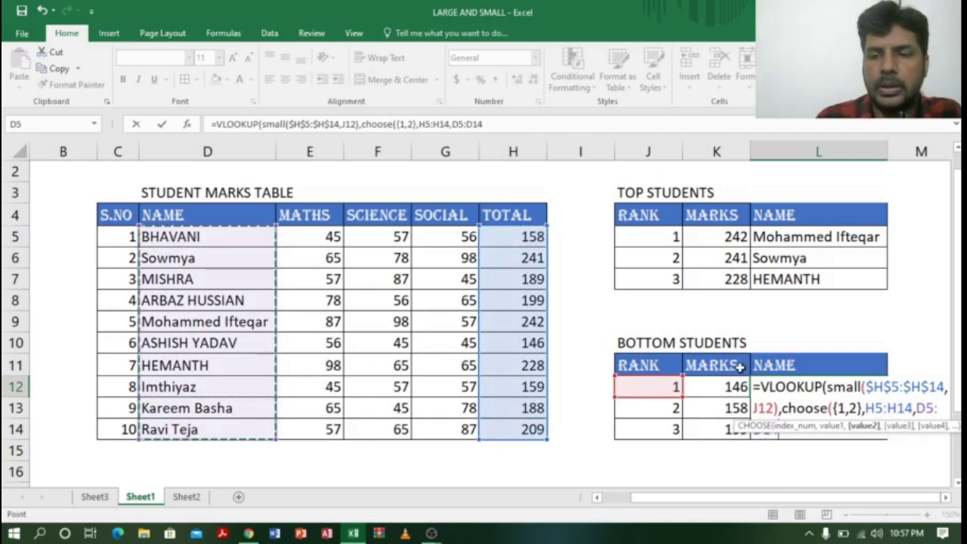
- Make both CHOOSE ranges in L12 absolute, as $H$5:$H$14 and $D$5:$D$14
{"action": "left_click_drag", "start_coordinate": [867, 408], "coordinate": [778, 430]}
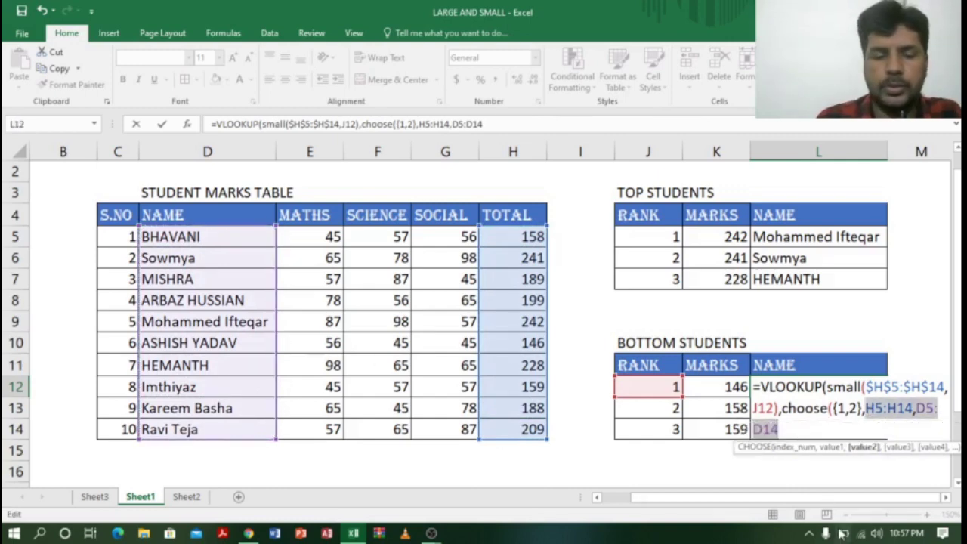
{"action": "key", "text": "F4"}
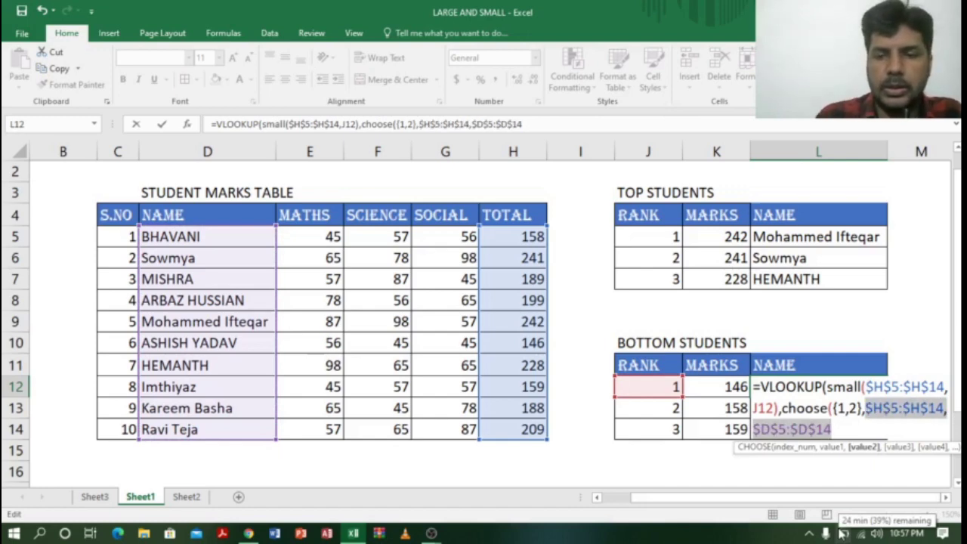
{"action": "key", "text": "Right"}
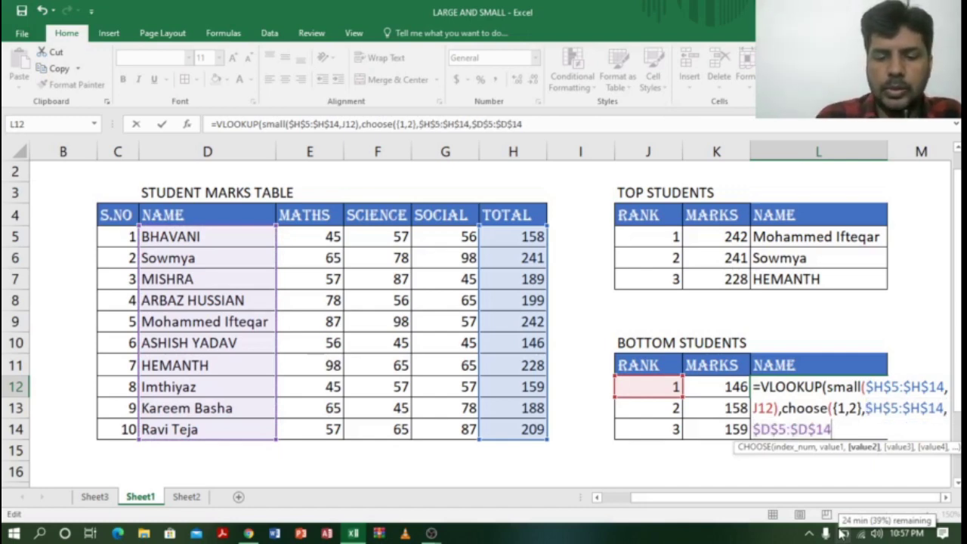
- Close CHOOSE in L12, set VLOOKUP's column index to 2 and range lookup to 0, and enter the formula
{"action": "type", "text": ","}
{"action": "key", "text": "BackSpace"}
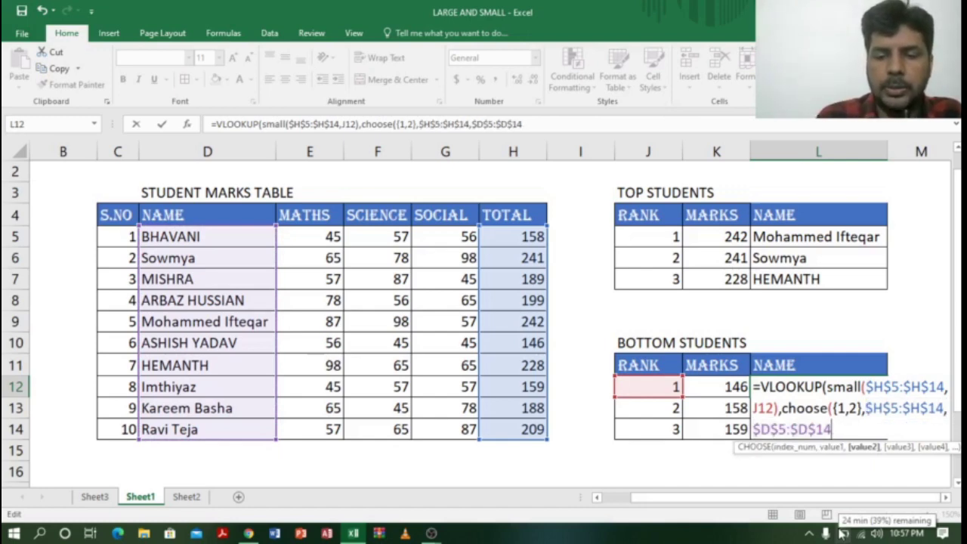
{"action": "type", "text": "),"}
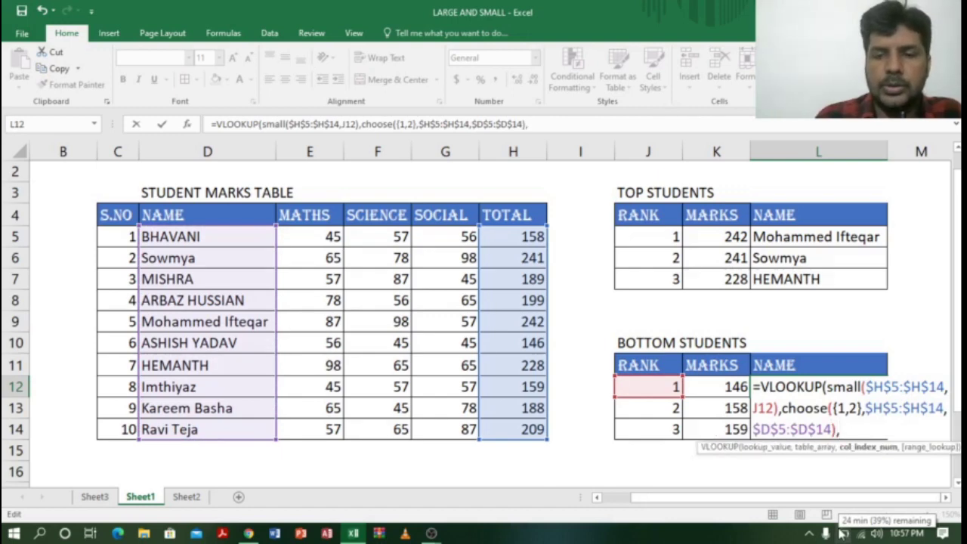
{"action": "type", "text": "2"}
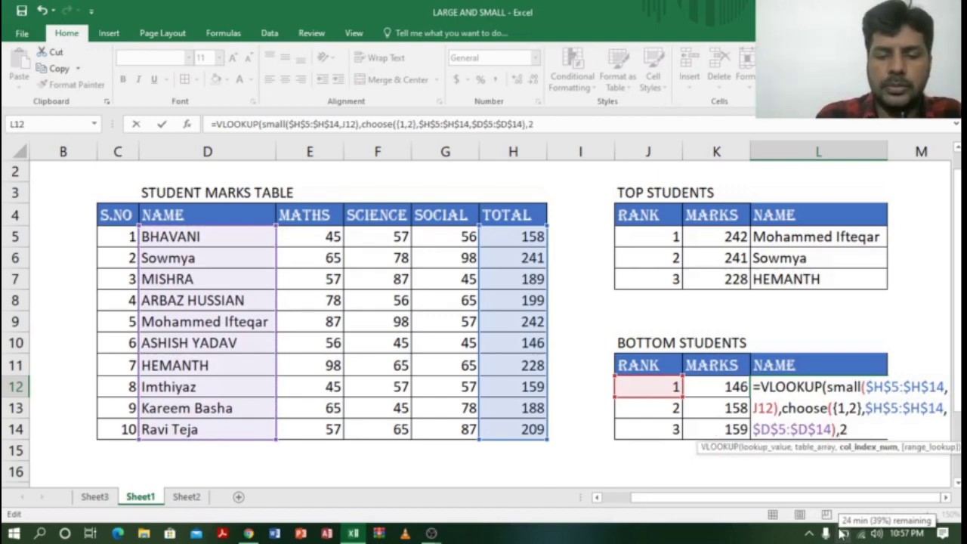
{"action": "type", "text": ","}
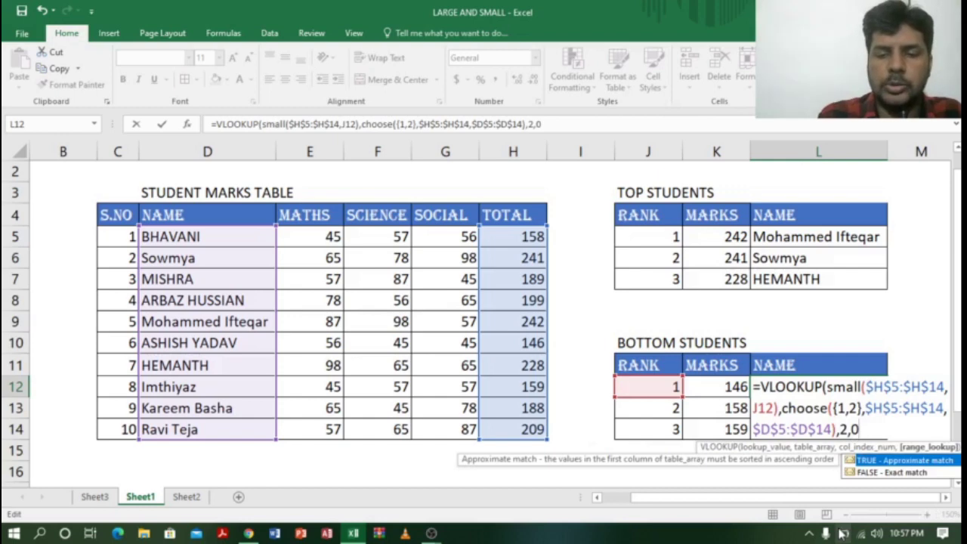
{"action": "type", "text": "0"}
{"action": "key", "text": "Return"}
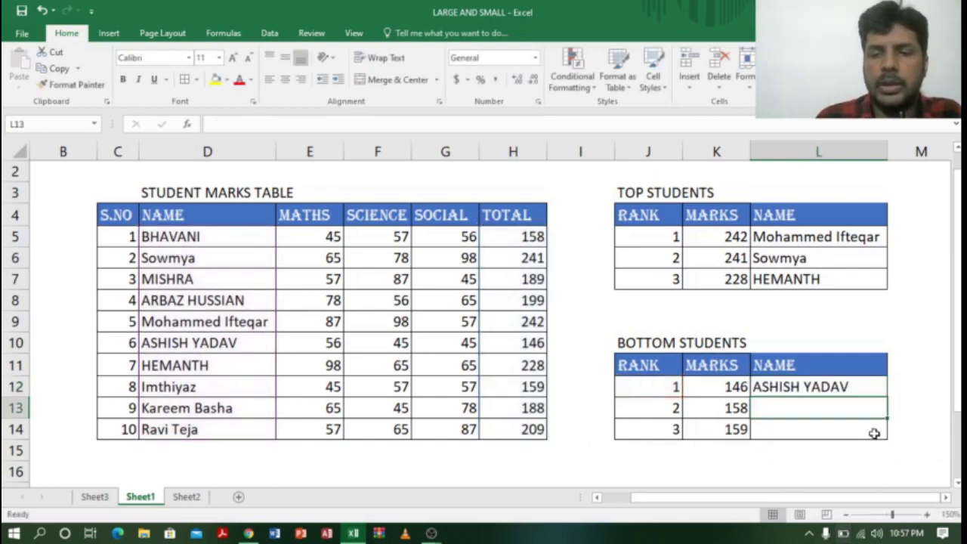
- Check the name in L12 against row 10 of the marks table, and fill the formula down to L14
{"action": "left_click", "coordinate": [850, 385]}
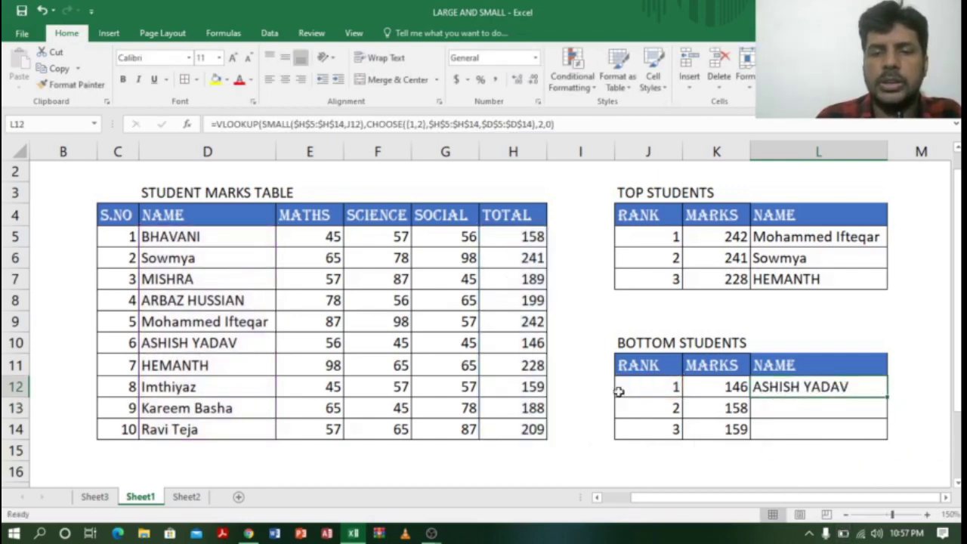
{"action": "left_click", "coordinate": [534, 342]}
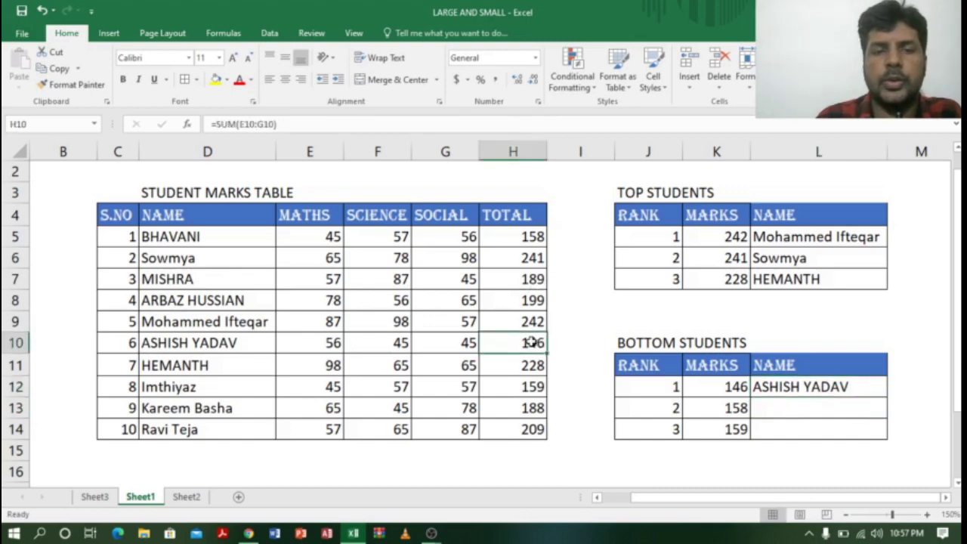
{"action": "left_click", "coordinate": [9, 342]}
{"action": "left_click", "coordinate": [846, 387]}
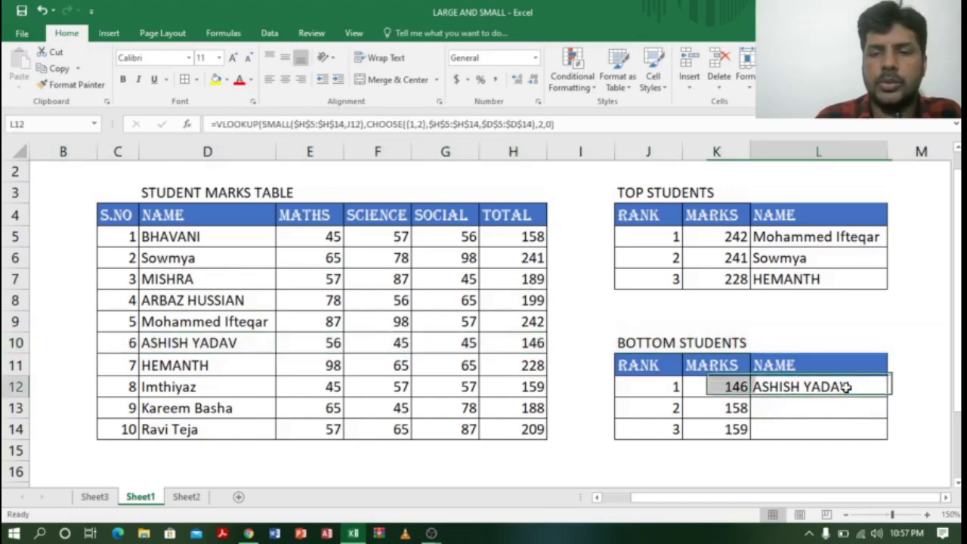
{"action": "left_click_drag", "start_coordinate": [889, 397], "coordinate": [890, 440]}
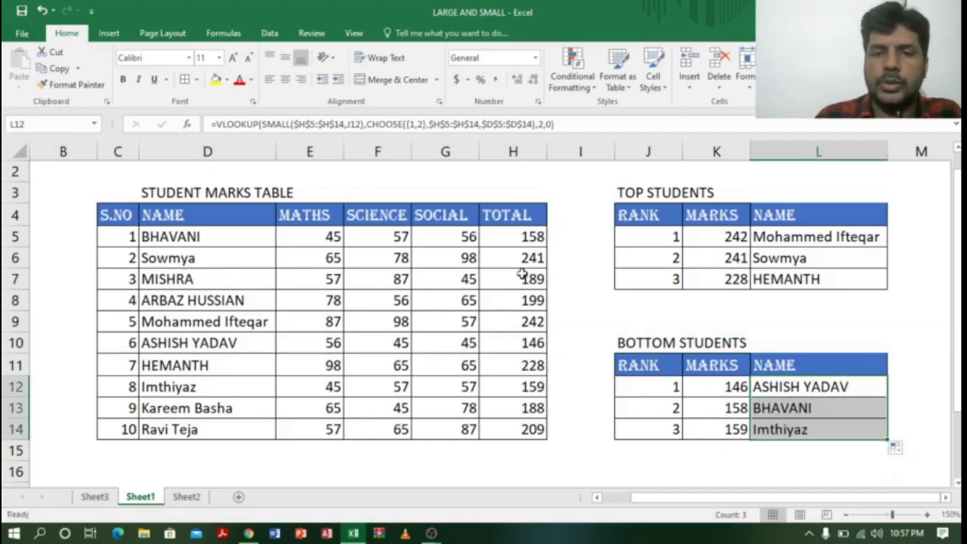
- Compare the second and third bottom names with the marks table, and review the top and bottom name lists
{"action": "left_click", "coordinate": [534, 238]}
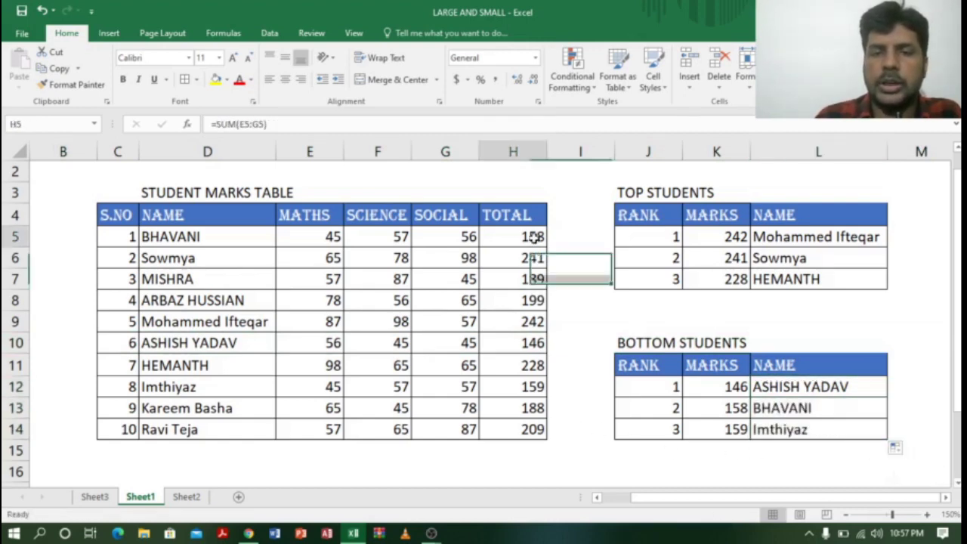
{"action": "left_click", "coordinate": [223, 242]}
{"action": "left_click", "coordinate": [732, 428]}
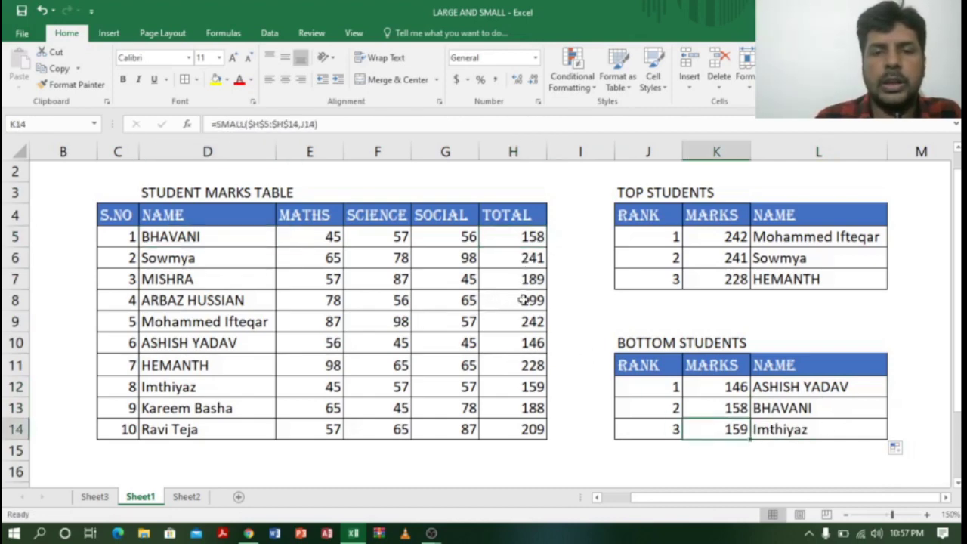
{"action": "left_click", "coordinate": [148, 389]}
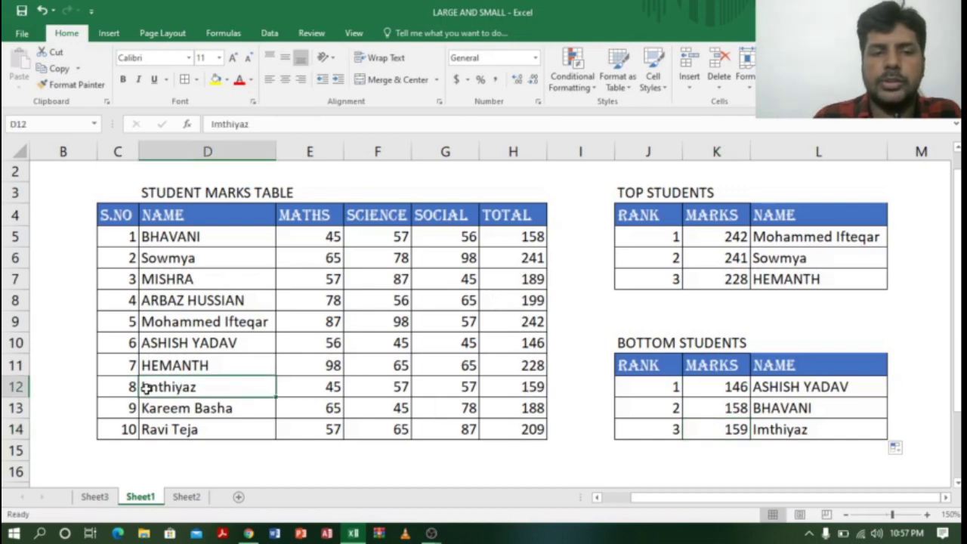
{"action": "left_click", "coordinate": [840, 431]}
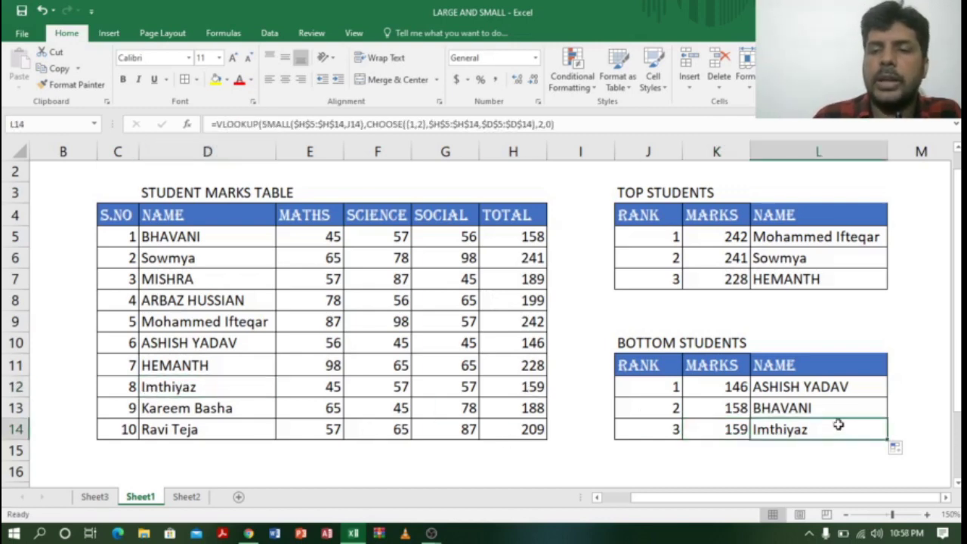
{"action": "left_click_drag", "start_coordinate": [834, 240], "coordinate": [837, 280]}
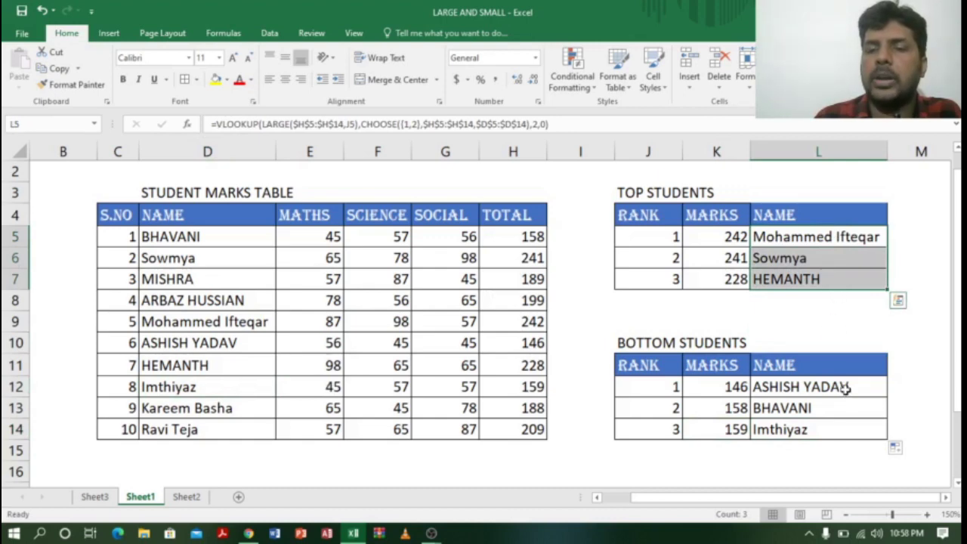
{"action": "left_click_drag", "start_coordinate": [846, 386], "coordinate": [848, 430]}
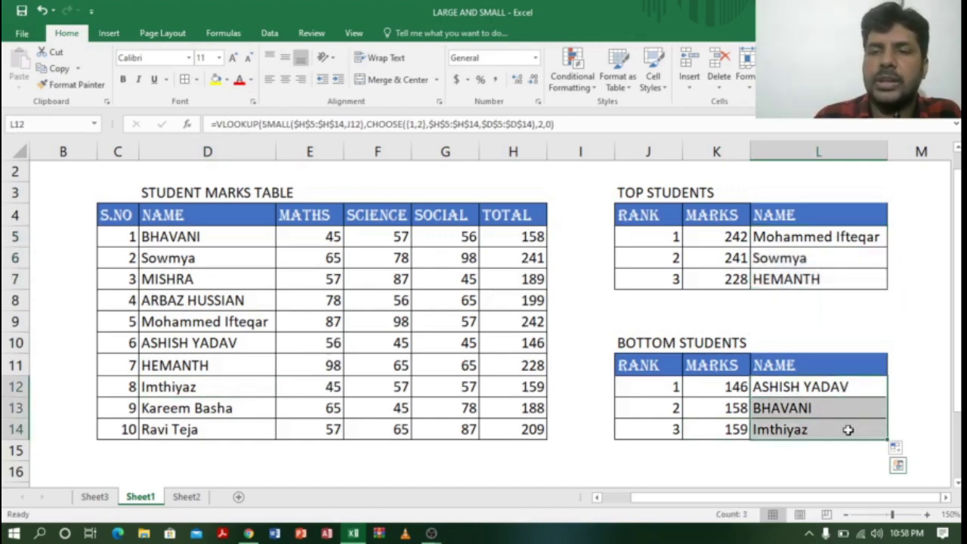